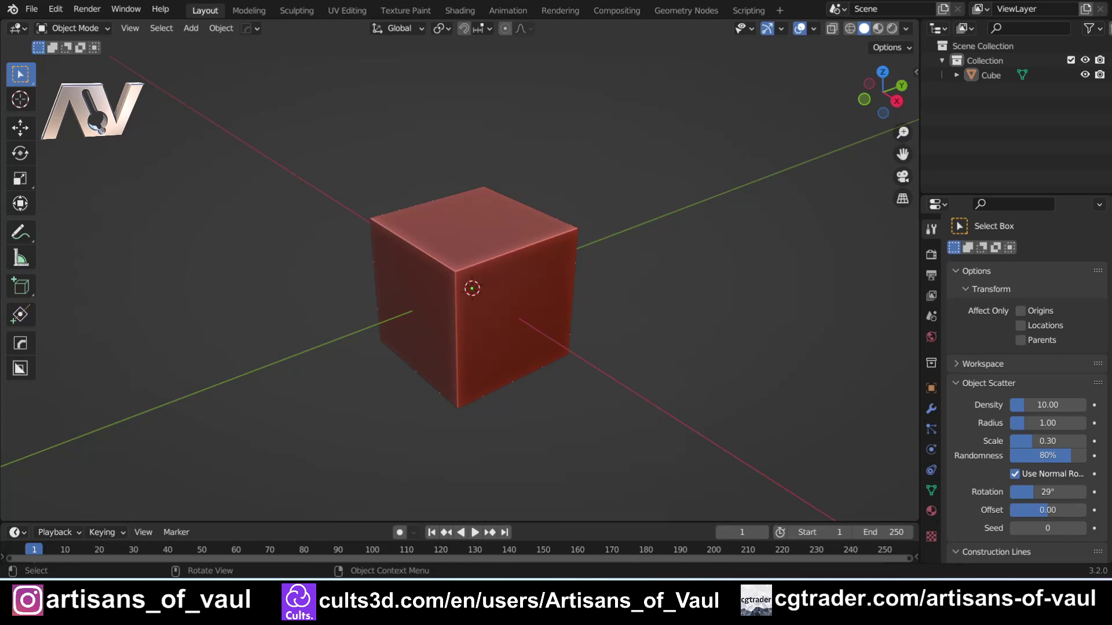
Step: Duplicate the cube along the Y axis and repeat the duplication to build an evenly spaced row of seven cubes
{"action": "left_click", "coordinate": [521, 347]}
{"action": "key", "text": "shift+d"}
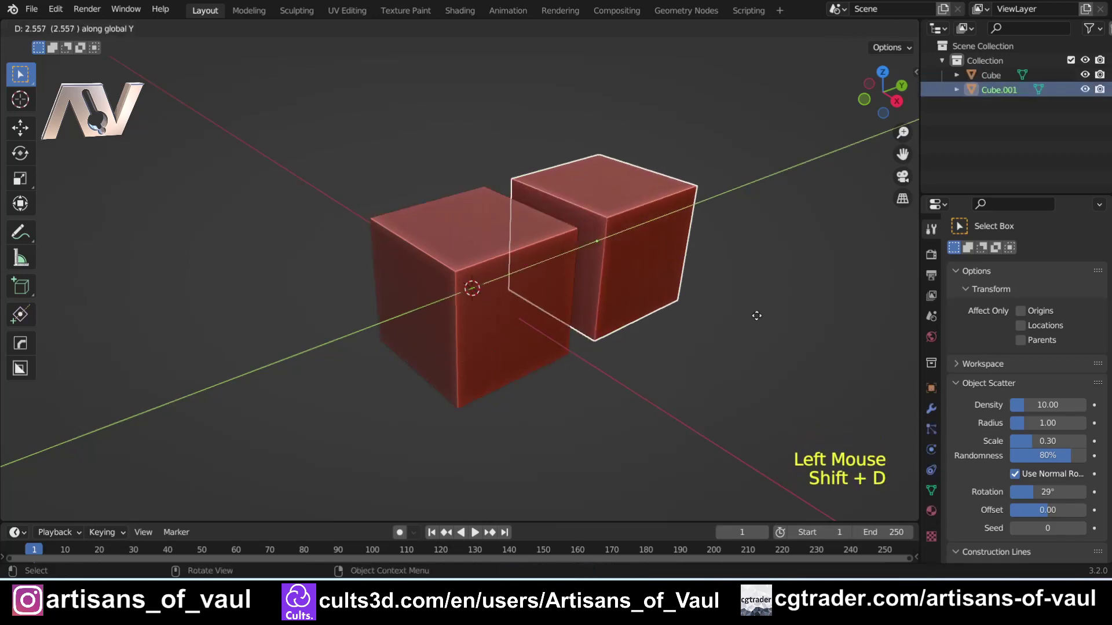
{"action": "left_click", "coordinate": [787, 304]}
{"action": "scroll", "coordinate": [787, 298], "scroll_direction": "down", "scroll_amount": 2}
{"action": "middle_click_drag", "start_coordinate": [787, 297], "coordinate": [612, 371], "text": "shift"}
{"action": "key", "text": "shift+r"}
{"action": "key", "text": "shift+r"}
{"action": "key", "text": "shift+r"}
{"action": "key", "text": "shift+r"}
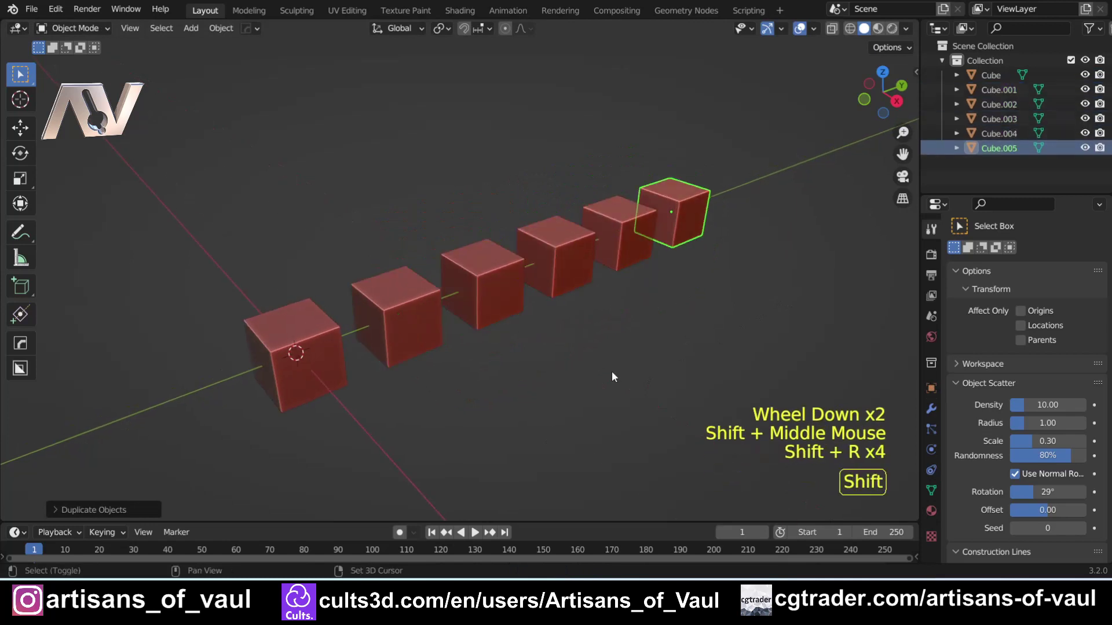
{"action": "key", "text": "shift+r"}
Step: Poke the middle cube's face that points along the positive X axis
{"action": "left_click", "coordinate": [556, 270]}
{"action": "middle_click_drag", "start_coordinate": [556, 269], "coordinate": [540, 365], "text": "shift"}
{"action": "scroll", "coordinate": [551, 370], "scroll_direction": "up", "scroll_amount": 3}
{"action": "key", "text": "Tab"}
{"action": "left_click", "coordinate": [529, 350]}
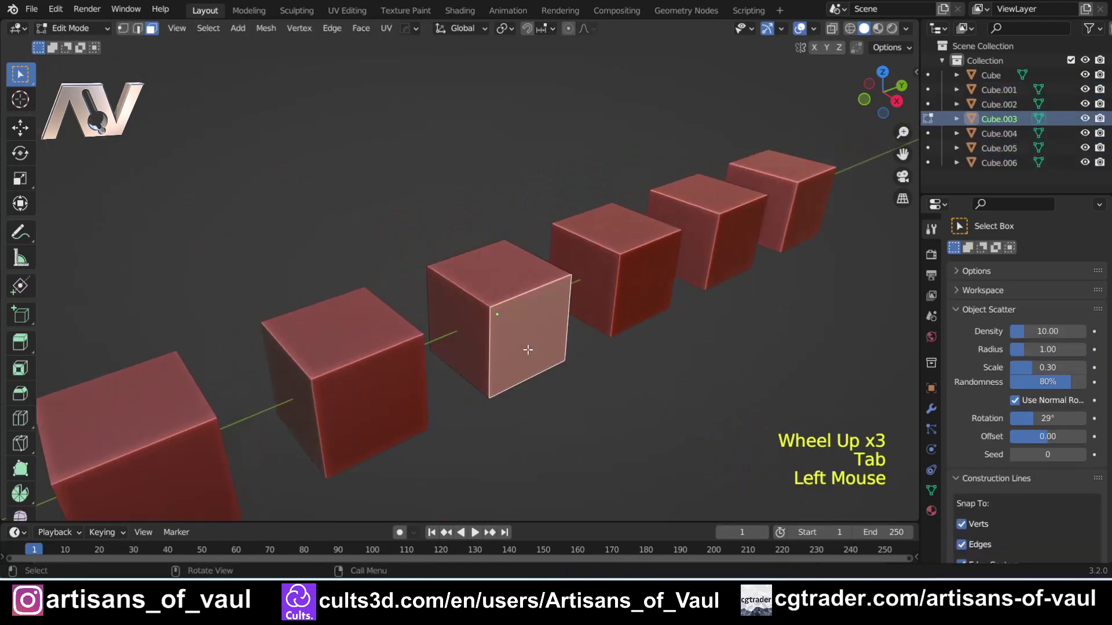
{"action": "key", "text": "F3"}
{"action": "type", "text": "poke"}
{"action": "left_click", "coordinate": [587, 374]}
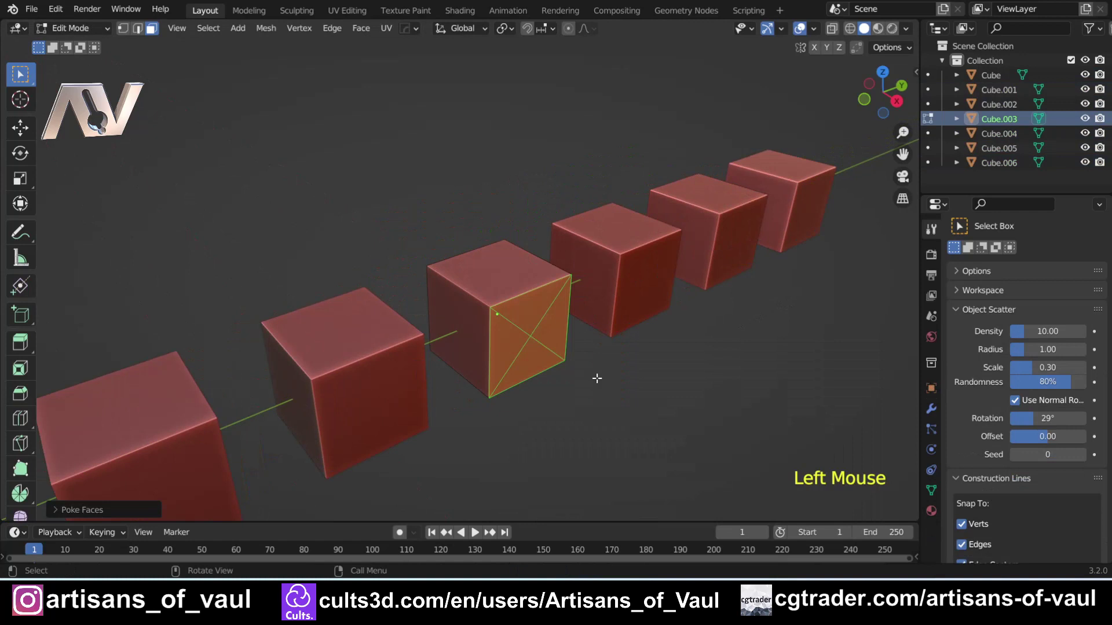
Step: Move the poked face's centre vertex outward along X to form a pyramid point, and return to Object Mode
{"action": "left_click", "coordinate": [530, 337]}
{"action": "middle_click_drag", "start_coordinate": [554, 343], "coordinate": [470, 389]}
{"action": "key", "text": "g"}
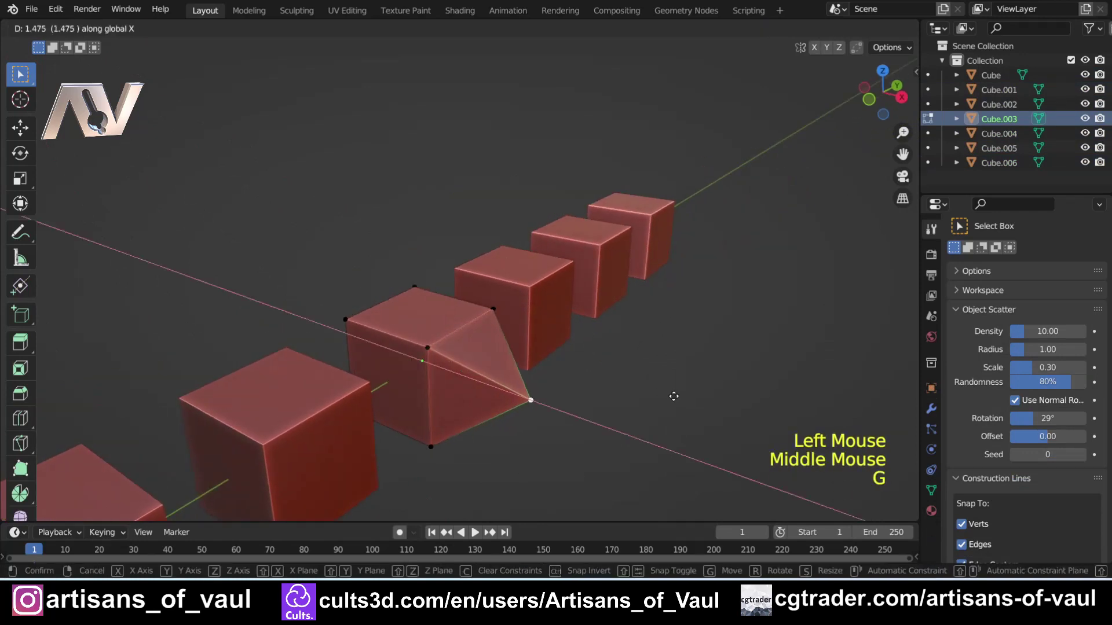
{"action": "left_click", "coordinate": [680, 365]}
{"action": "key", "text": "ctrl+Tab"}
{"action": "left_click", "coordinate": [676, 282]}
{"action": "scroll", "coordinate": [642, 325], "scroll_direction": "down", "scroll_amount": 2}
{"action": "middle_click_drag", "start_coordinate": [643, 324], "coordinate": [570, 402]}
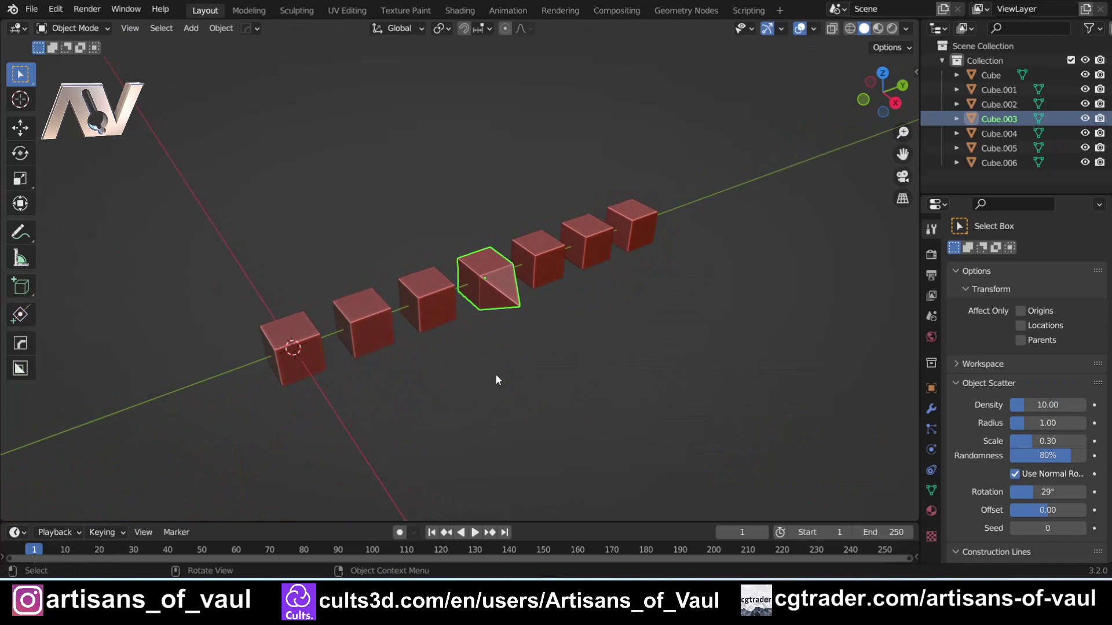
Step: Examine the row of cubes in perspective, comparing the nearest cube with the farthest one
{"action": "middle_click_drag", "start_coordinate": [539, 414], "coordinate": [565, 315]}
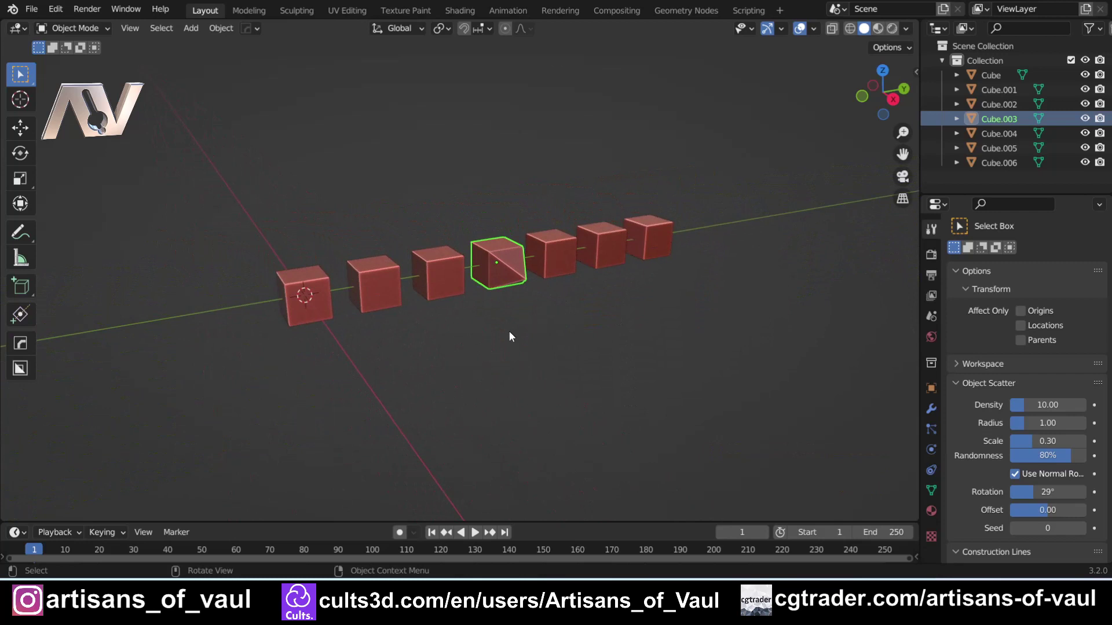
{"action": "scroll", "coordinate": [510, 333], "scroll_direction": "up", "scroll_amount": 6}
{"action": "scroll", "coordinate": [510, 333], "scroll_direction": "down", "scroll_amount": 3}
{"action": "scroll", "coordinate": [510, 336], "scroll_direction": "down", "scroll_amount": 2}
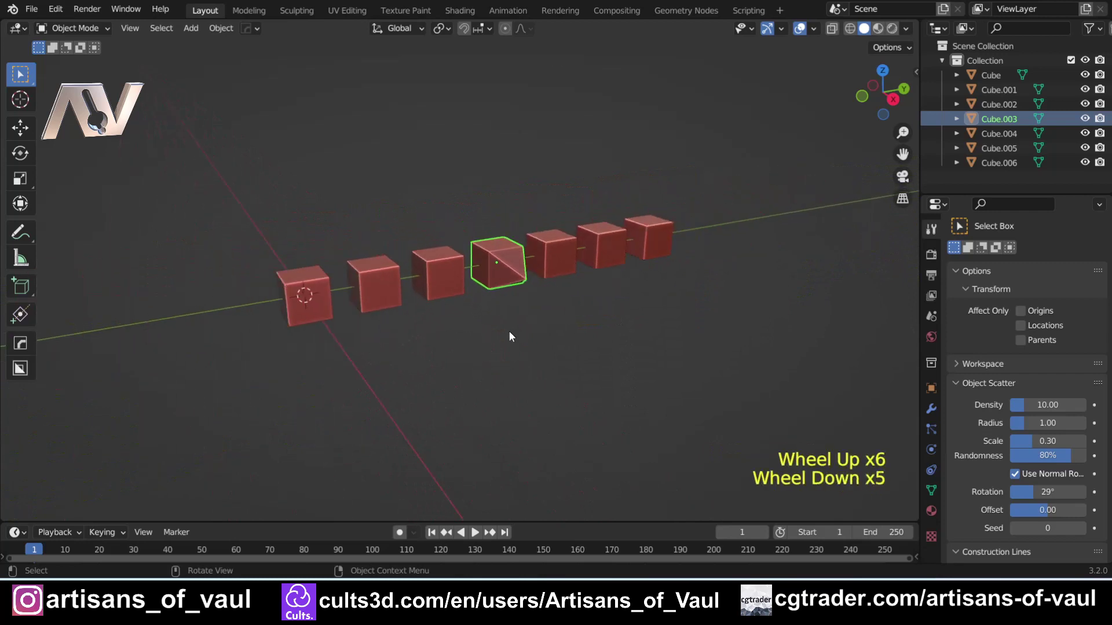
{"action": "middle_click_drag", "start_coordinate": [505, 353], "coordinate": [466, 346], "text": "ctrl"}
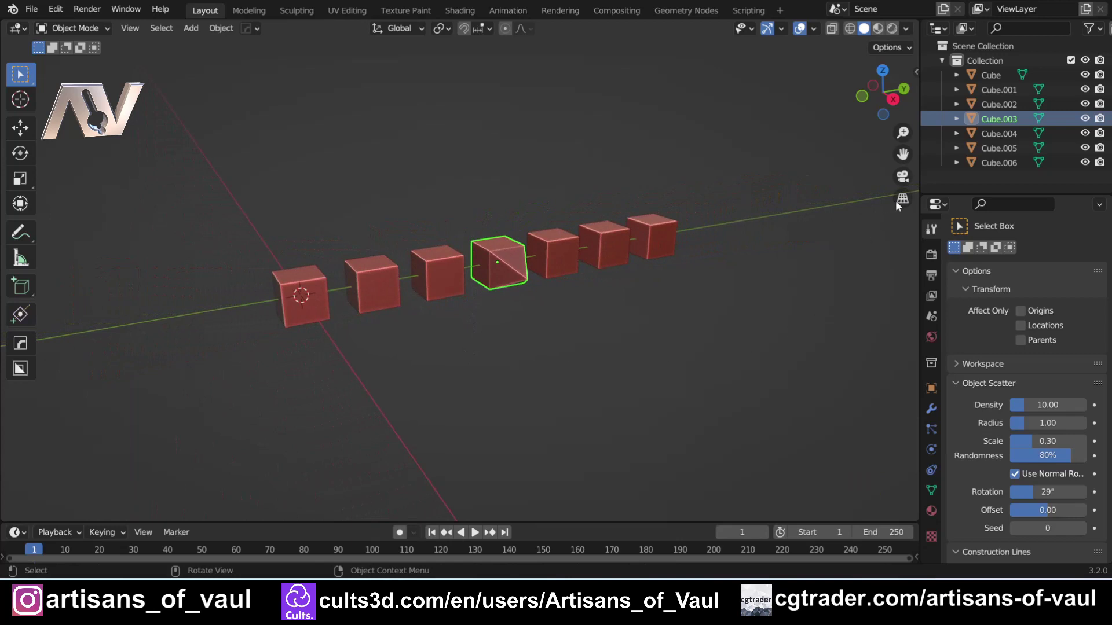
{"action": "scroll", "coordinate": [456, 319], "scroll_direction": "up", "scroll_amount": 2}
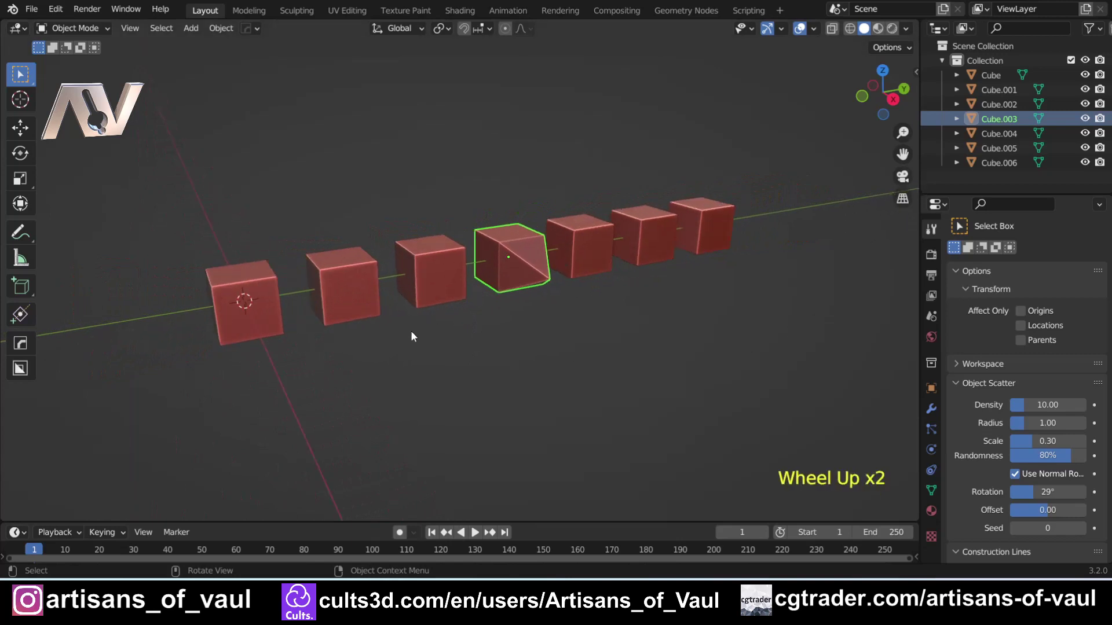
{"action": "mouse_move", "coordinate": [456, 319]}
{"action": "middle_mouse_down"}
{"action": "mouse_move", "coordinate": [422, 326]}
{"action": "mouse_move", "coordinate": [456, 334]}
{"action": "middle_mouse_up"}
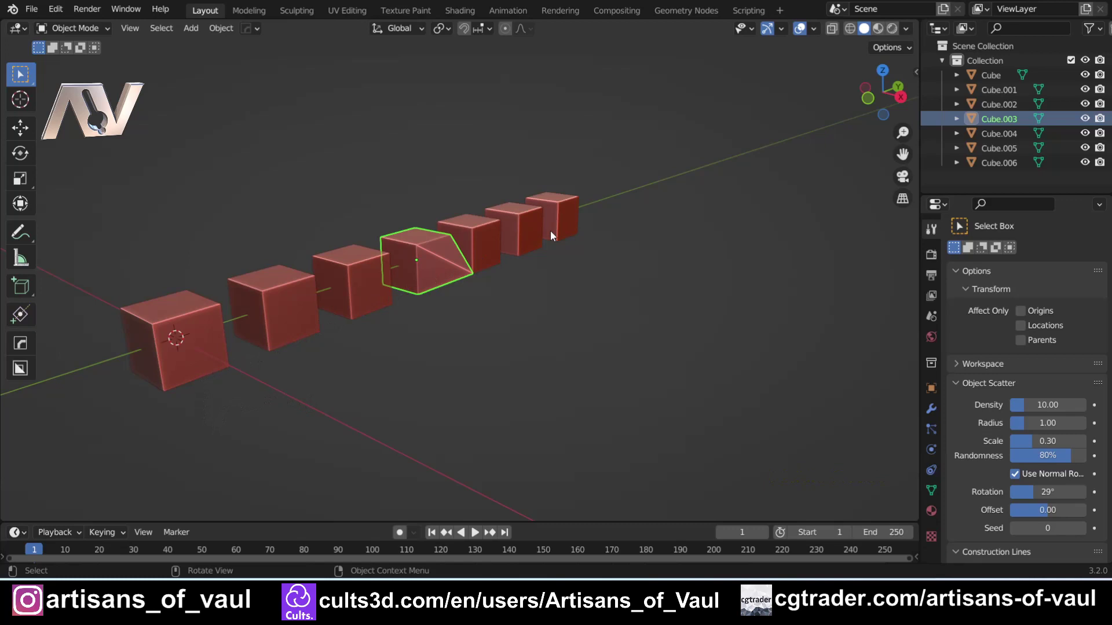
{"action": "left_click", "coordinate": [199, 350]}
{"action": "left_click", "coordinate": [570, 223]}
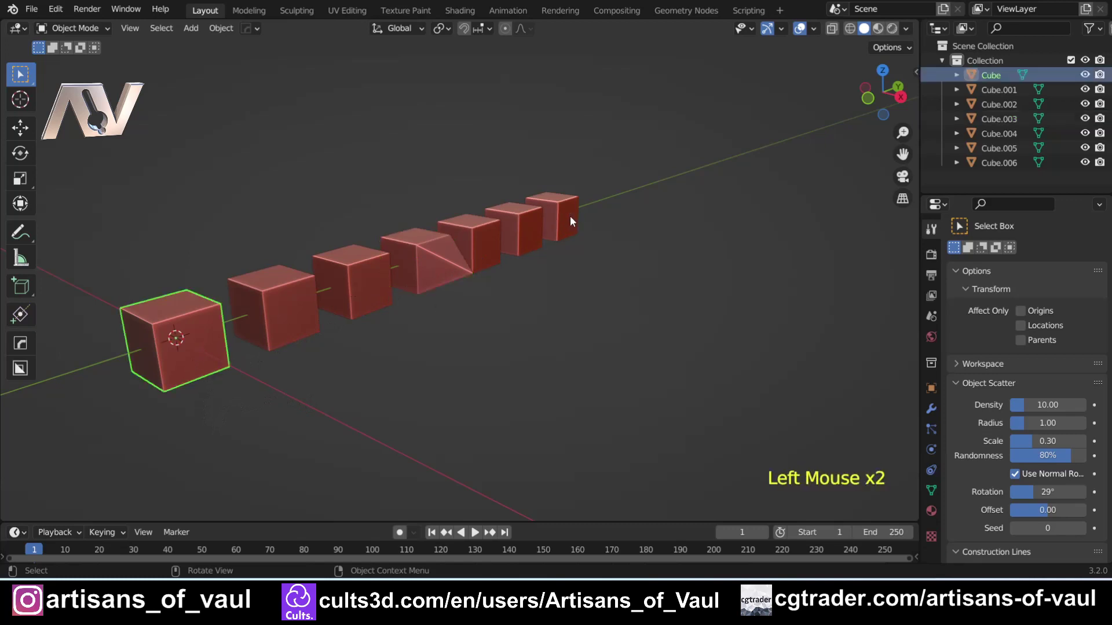
{"action": "left_click", "coordinate": [513, 332]}
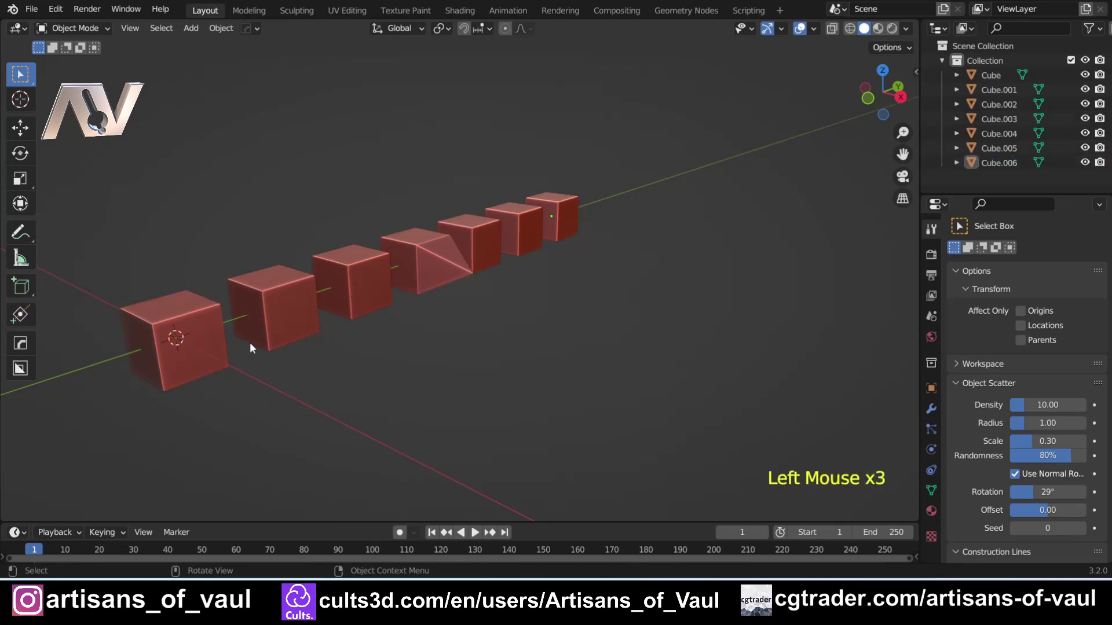
Step: Switch the viewport to orthographic projection and examine the row of cubes from an angle
{"action": "middle_click_drag", "start_coordinate": [272, 381], "coordinate": [891, 219], "text": "shift"}
{"action": "left_click", "coordinate": [902, 198]}
{"action": "middle_click_drag", "start_coordinate": [811, 266], "coordinate": [598, 330]}
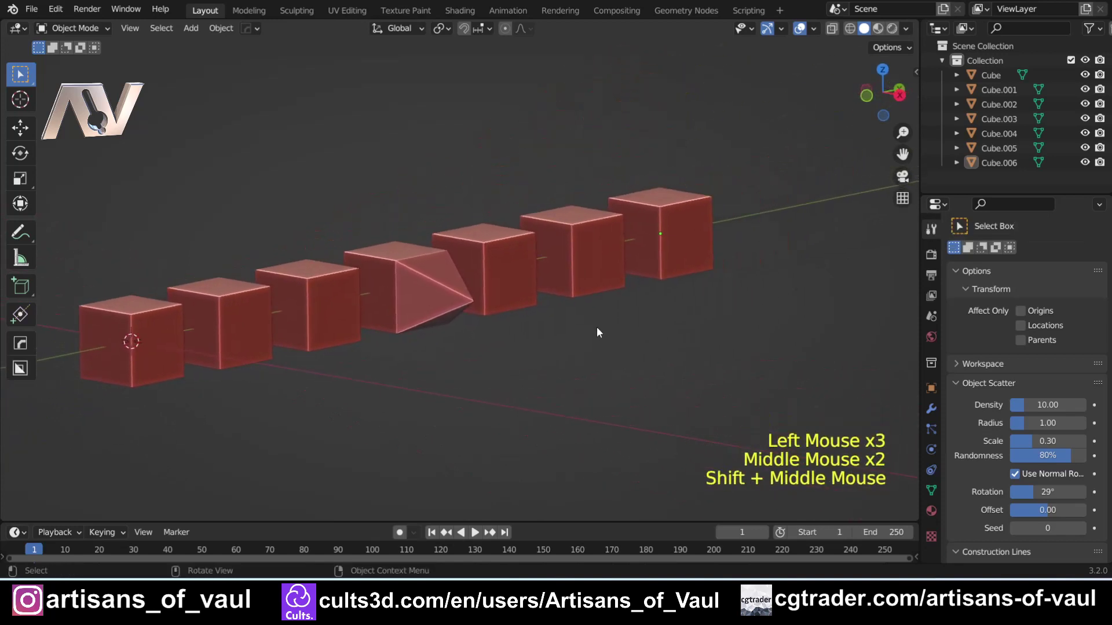
{"action": "scroll", "coordinate": [598, 332], "scroll_direction": "down", "scroll_amount": 1}
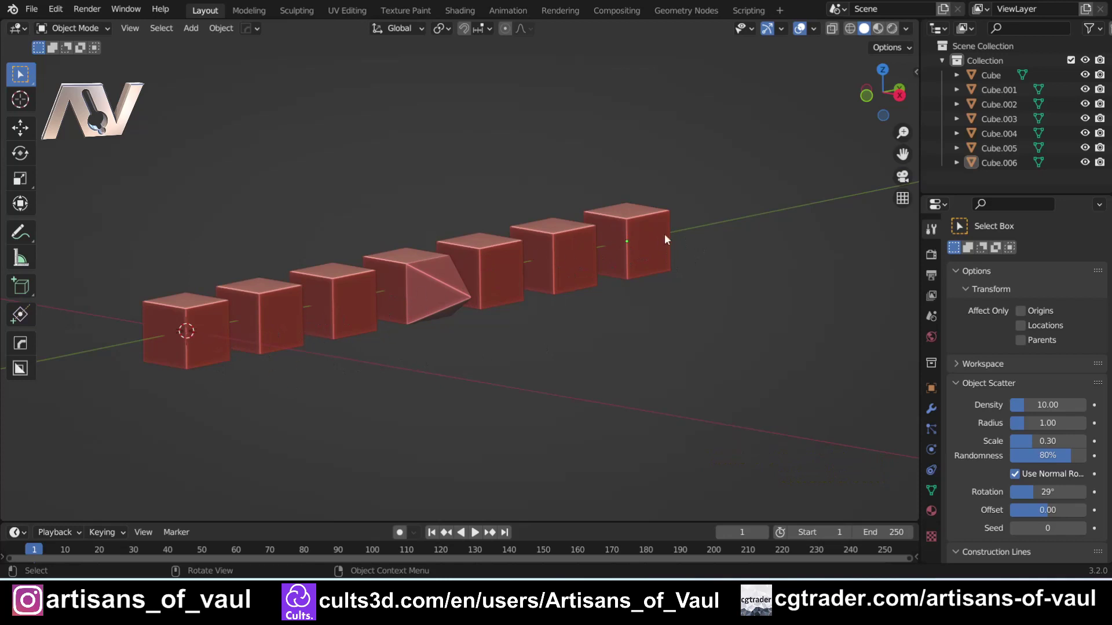
Step: Annotate the front vertical edges of the first and last cubes with freehand lines to compare their heights
{"action": "left_click", "coordinate": [197, 328]}
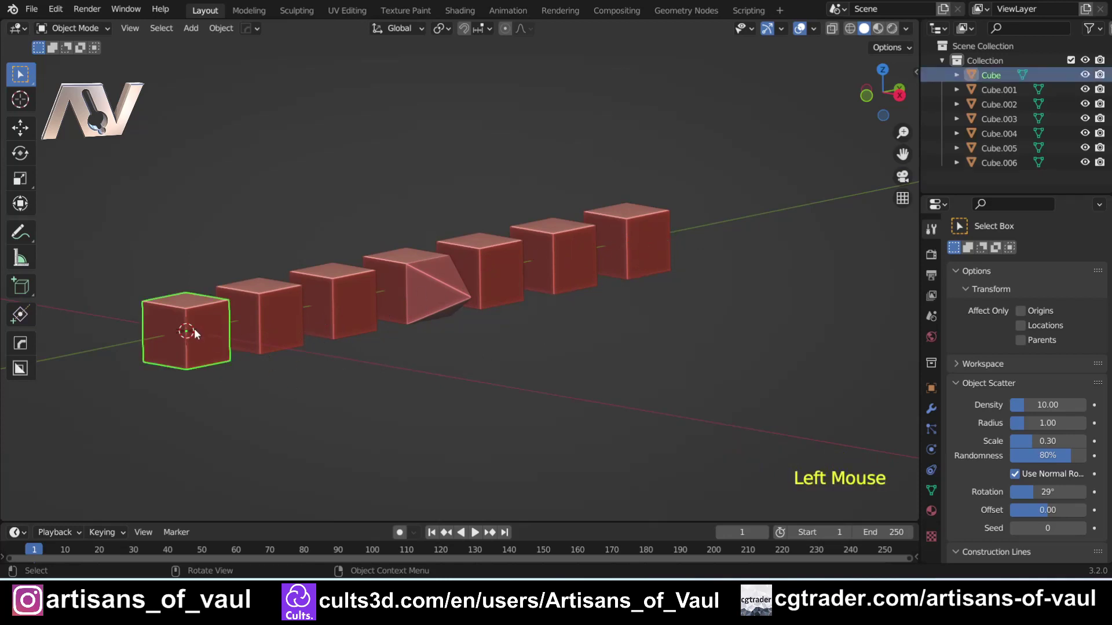
{"action": "left_click", "coordinate": [20, 232]}
{"action": "left_click_drag", "start_coordinate": [185, 302], "coordinate": [186, 368]}
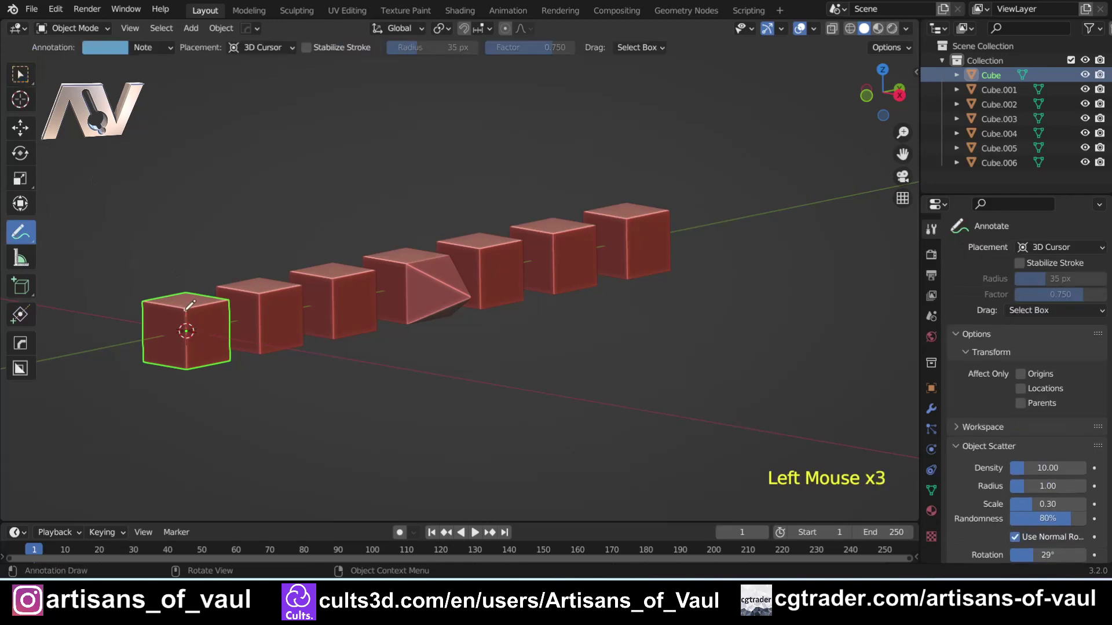
{"action": "left_click_drag", "start_coordinate": [629, 218], "coordinate": [629, 278]}
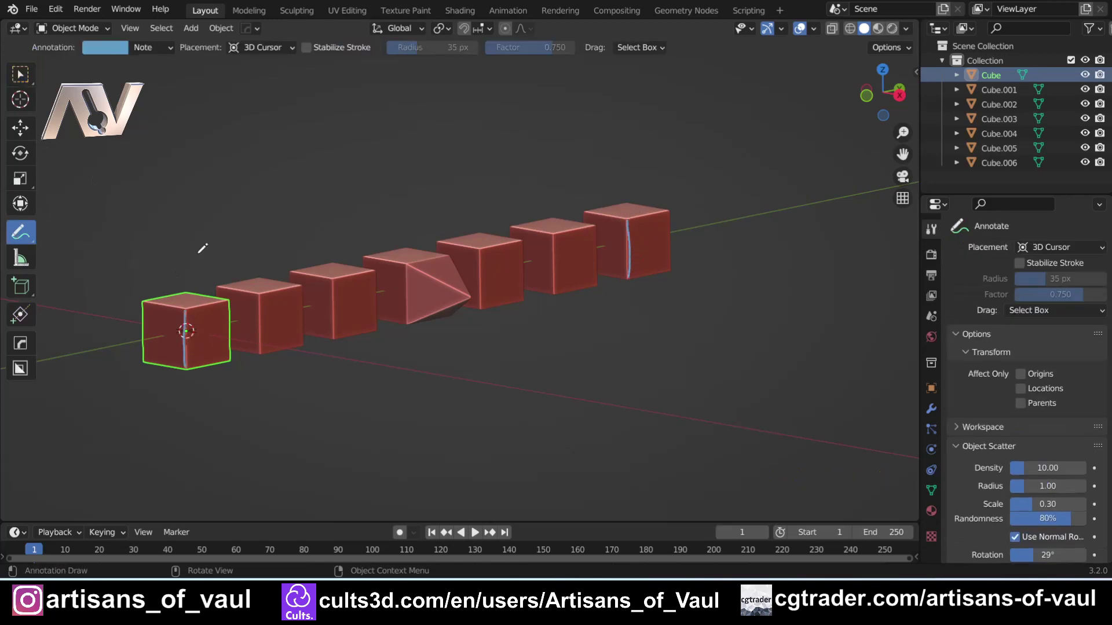
{"action": "left_click", "coordinate": [20, 74]}
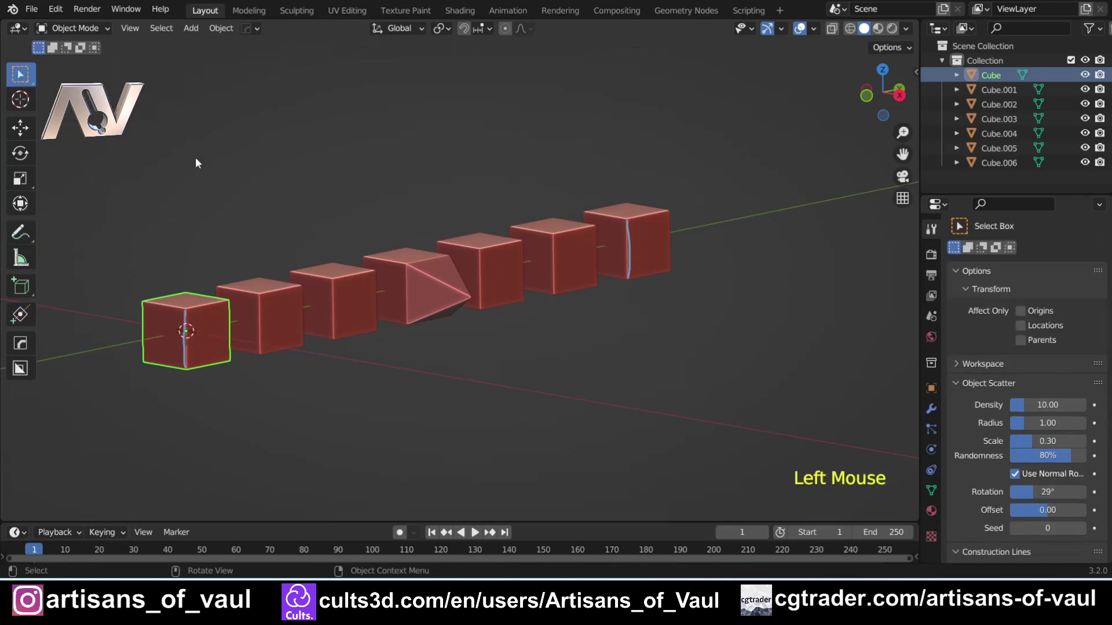
Step: Compare the row in orthographic projection with the same row in perspective, examining it from both ends
{"action": "middle_click_drag", "start_coordinate": [567, 283], "coordinate": [406, 256]}
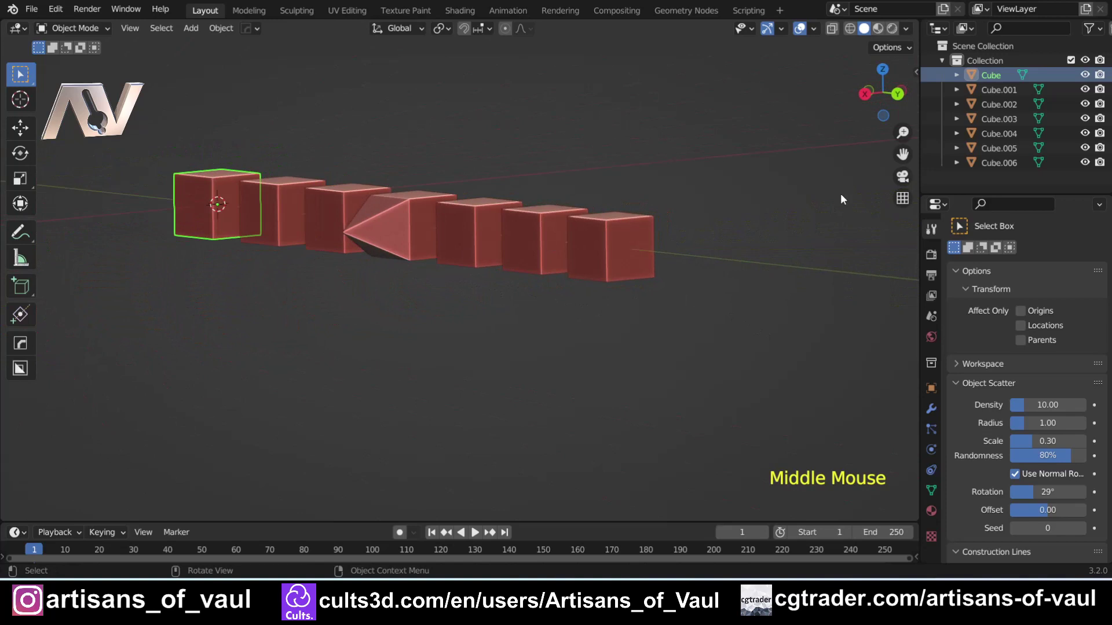
{"action": "scroll", "coordinate": [585, 225], "scroll_direction": "down", "scroll_amount": 2}
{"action": "middle_click_drag", "start_coordinate": [521, 226], "coordinate": [550, 265]}
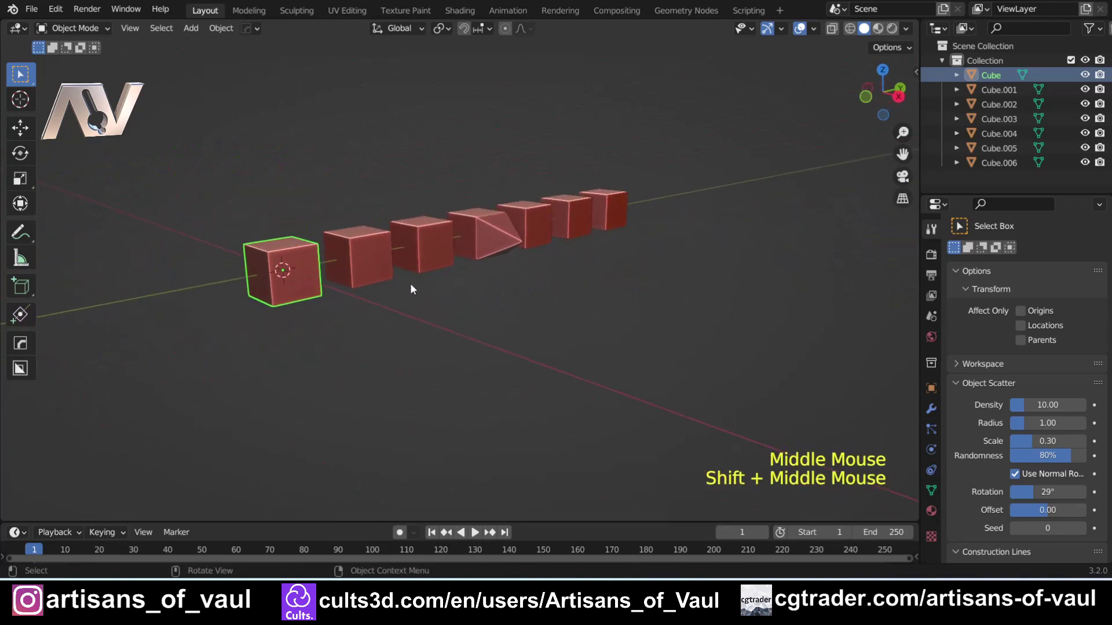
{"action": "middle_click_drag", "start_coordinate": [411, 288], "coordinate": [429, 364]}
{"action": "scroll", "coordinate": [494, 336], "scroll_direction": "up", "scroll_amount": 2}
{"action": "middle_click_drag", "start_coordinate": [495, 335], "coordinate": [626, 263], "text": "shift"}
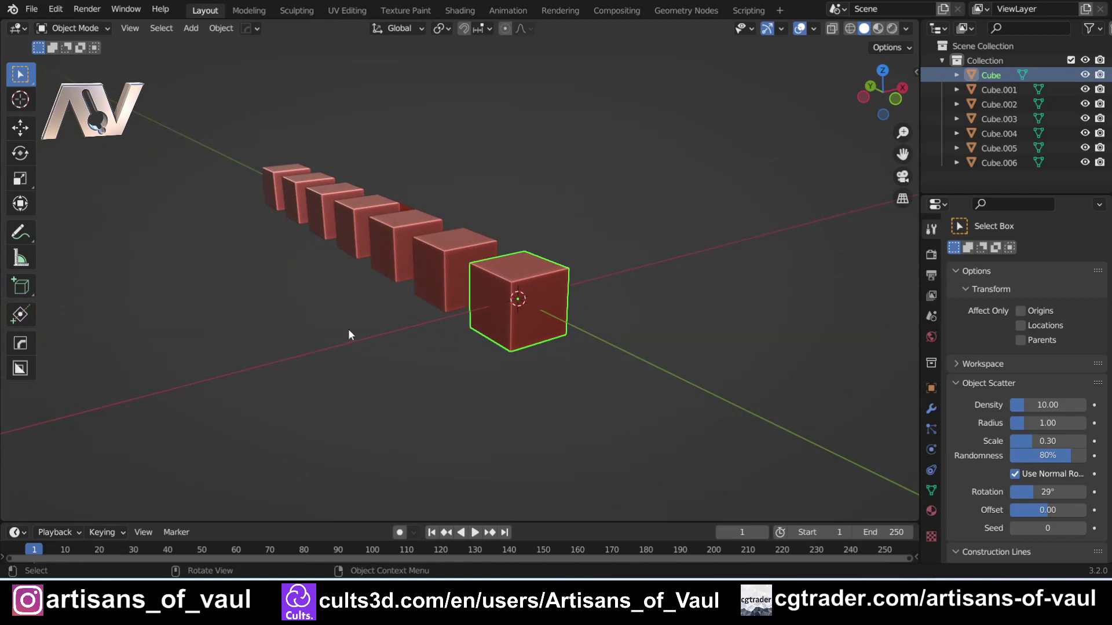
{"action": "middle_click_drag", "start_coordinate": [663, 335], "coordinate": [637, 326]}
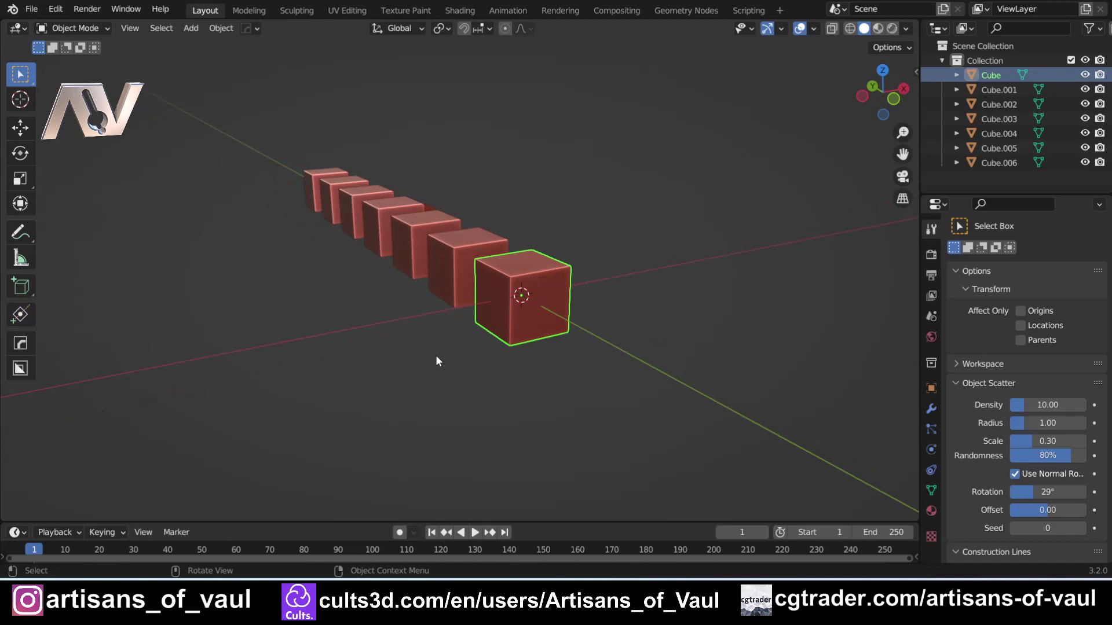
{"action": "middle_click_drag", "start_coordinate": [590, 392], "coordinate": [330, 367]}
{"action": "scroll", "coordinate": [459, 315], "scroll_direction": "down", "scroll_amount": 2}
{"action": "scroll", "coordinate": [460, 315], "scroll_direction": "down", "scroll_amount": 2}
{"action": "middle_click_drag", "start_coordinate": [529, 342], "coordinate": [433, 345], "text": "shift"}
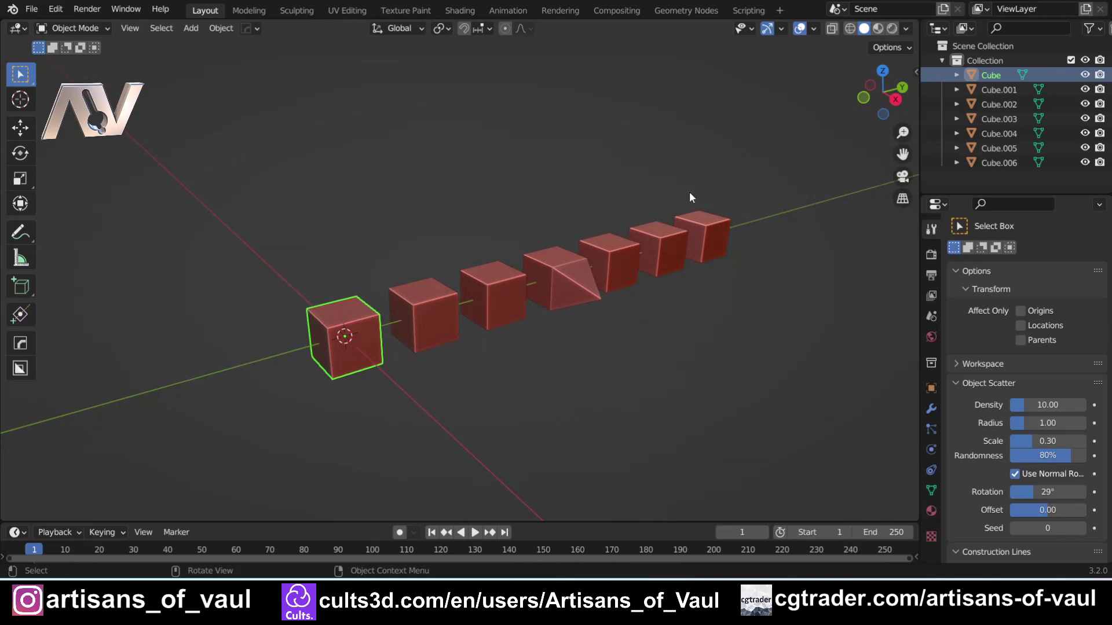
{"action": "scroll", "coordinate": [689, 199], "scroll_direction": "down", "scroll_amount": 2}
{"action": "middle_click_drag", "start_coordinate": [688, 228], "coordinate": [707, 196]}
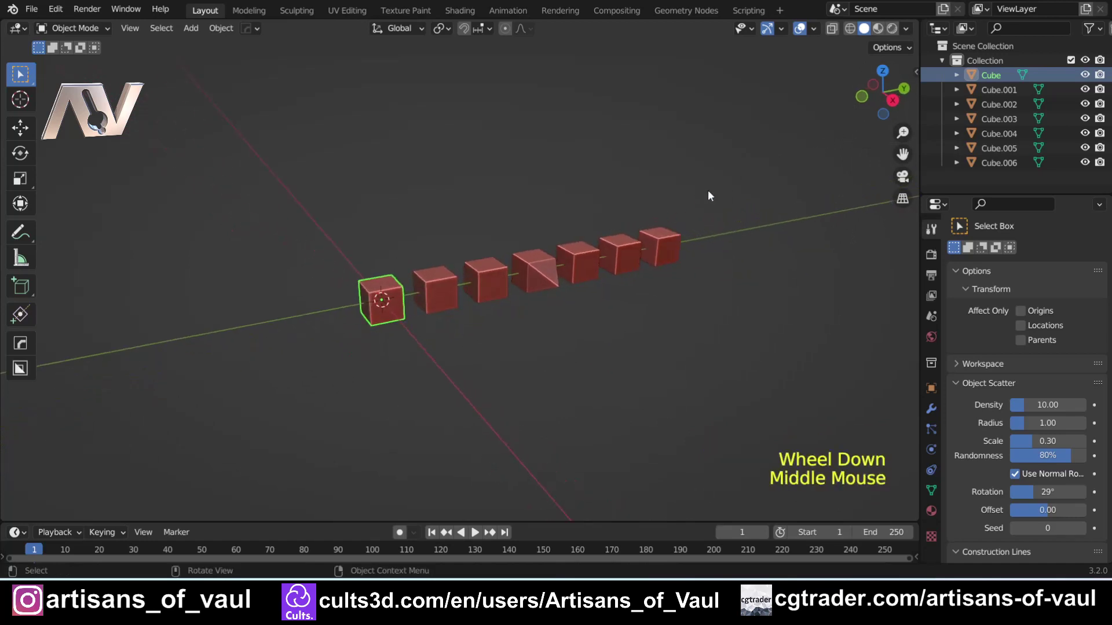
Step: Examine the cubes straight on in the front, right and left axis-aligned views
{"action": "left_click", "coordinate": [862, 97]}
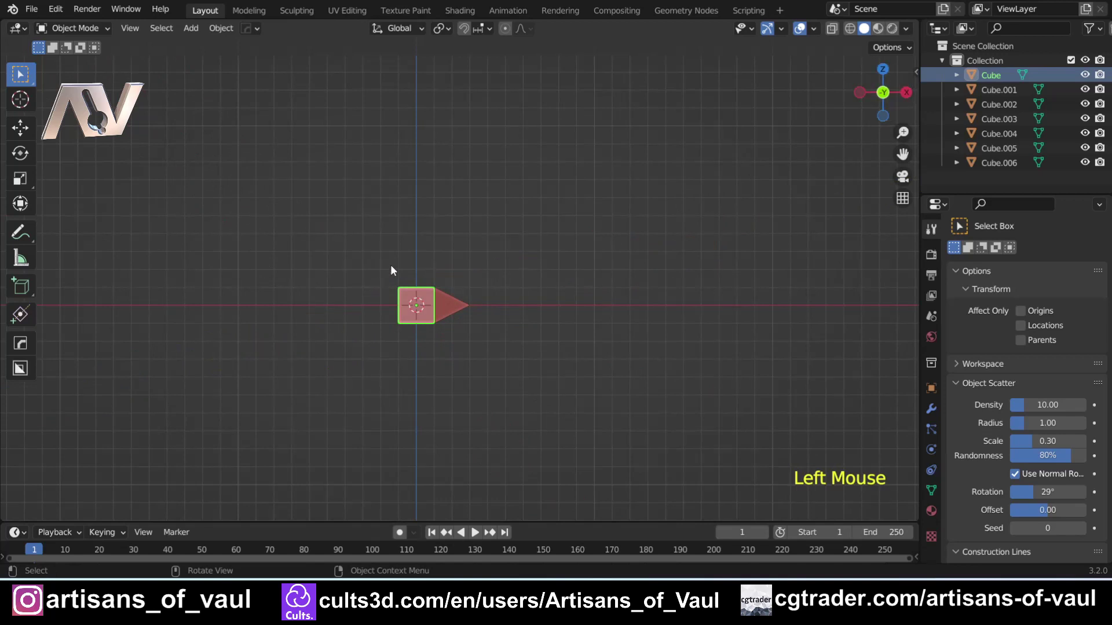
{"action": "scroll", "coordinate": [391, 268], "scroll_direction": "up", "scroll_amount": 4}
{"action": "left_click", "coordinate": [905, 94]}
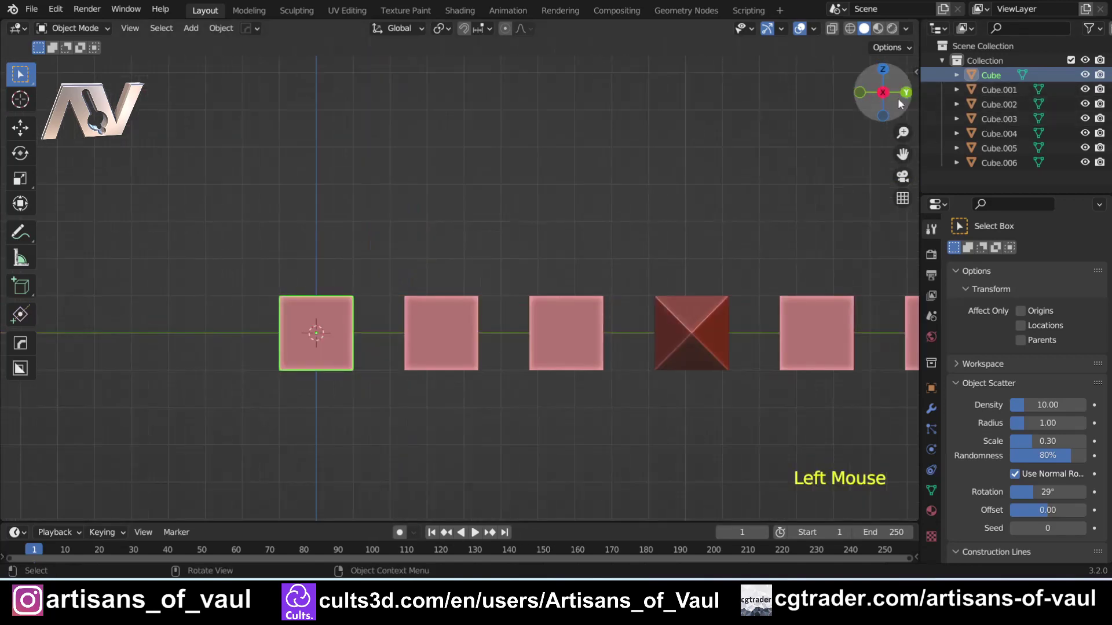
{"action": "scroll", "coordinate": [614, 272], "scroll_direction": "down", "scroll_amount": 3}
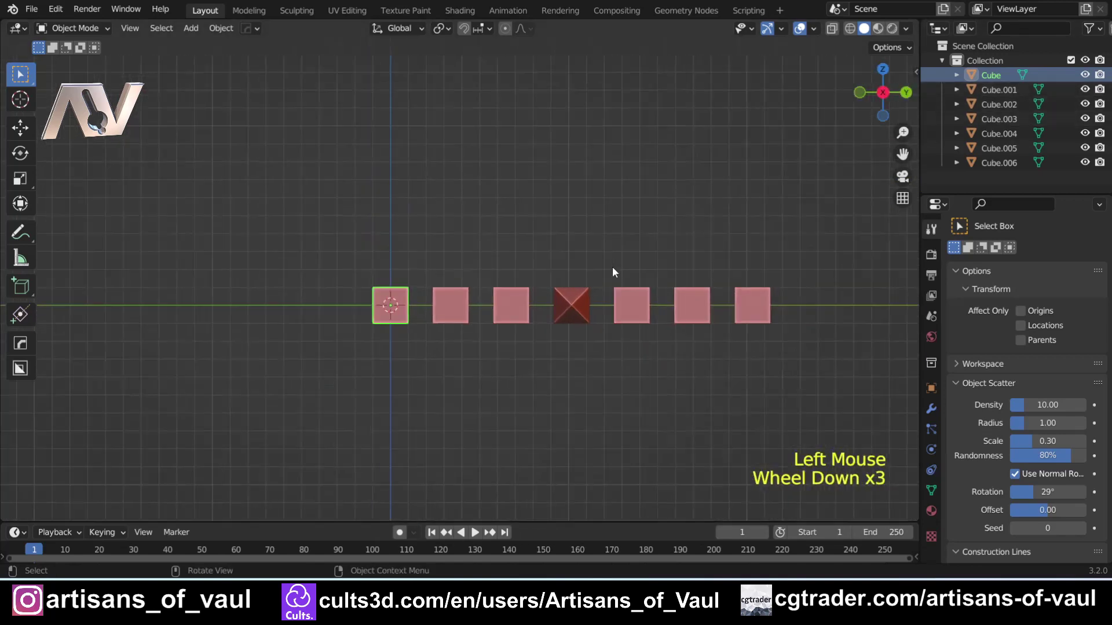
{"action": "left_click_drag", "start_coordinate": [880, 95], "coordinate": [884, 97]}
{"action": "left_click", "coordinate": [883, 97]}
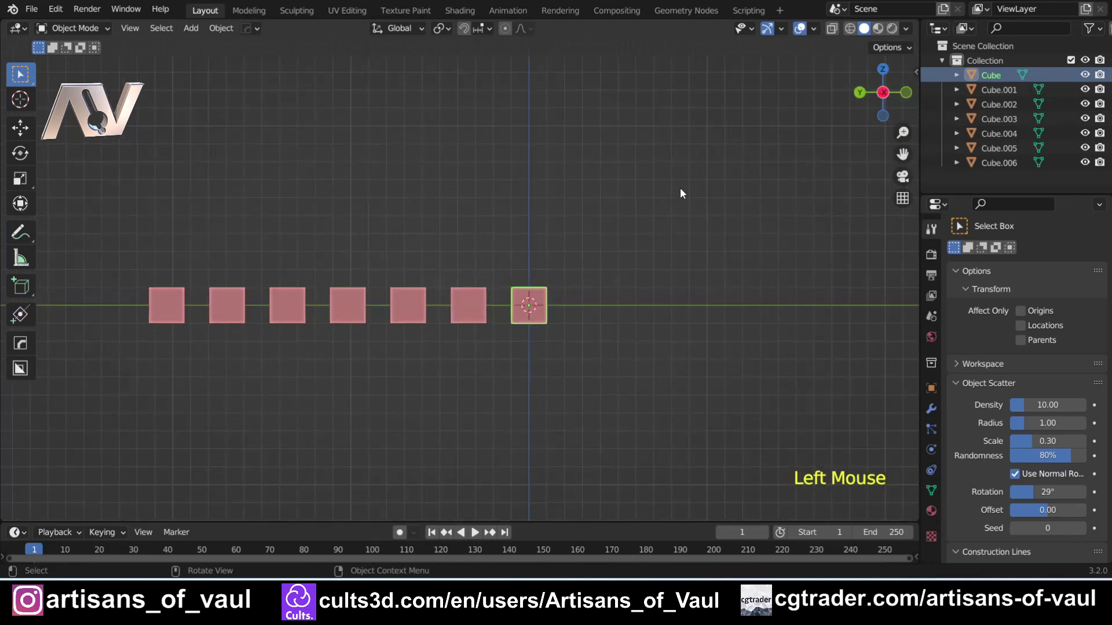
Step: Leave the axis-aligned view and examine the row of cubes in perspective from several angles
{"action": "middle_click_drag", "start_coordinate": [680, 192], "coordinate": [501, 312]}
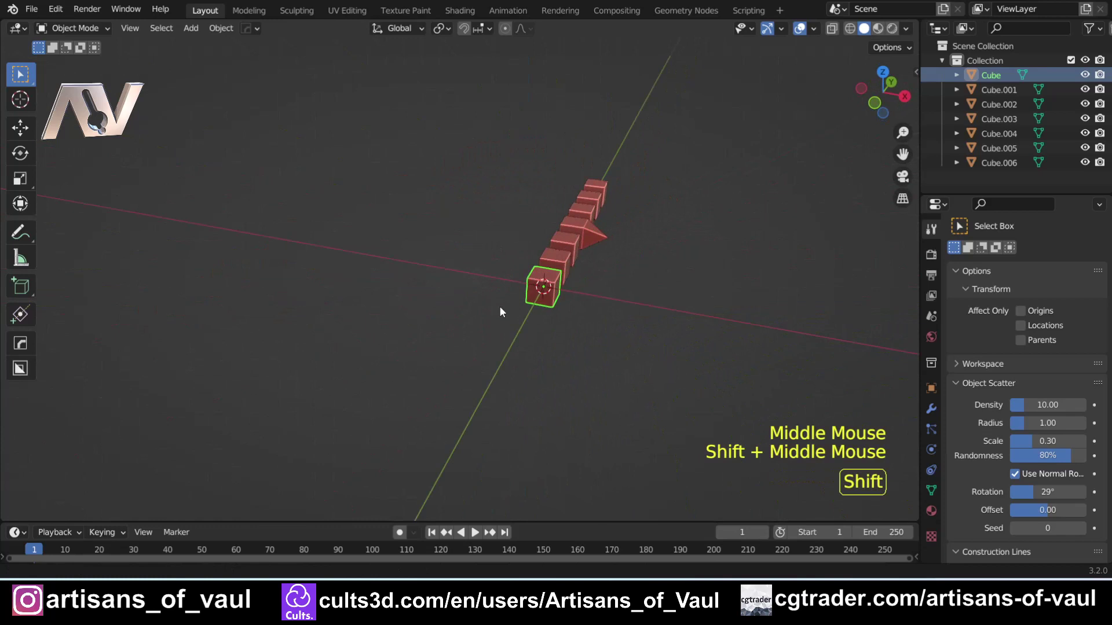
{"action": "scroll", "coordinate": [434, 315], "scroll_direction": "up", "scroll_amount": 3}
{"action": "middle_click_drag", "start_coordinate": [433, 315], "coordinate": [411, 288]}
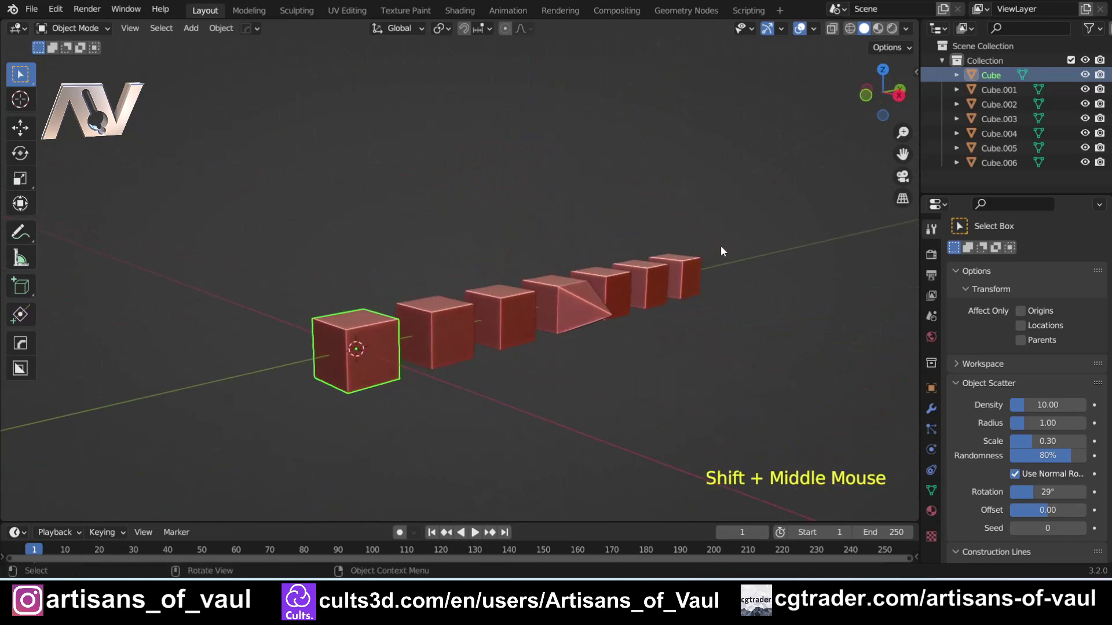
{"action": "middle_click_drag", "start_coordinate": [720, 248], "coordinate": [610, 244]}
{"action": "scroll", "coordinate": [631, 266], "scroll_direction": "down", "scroll_amount": 2}
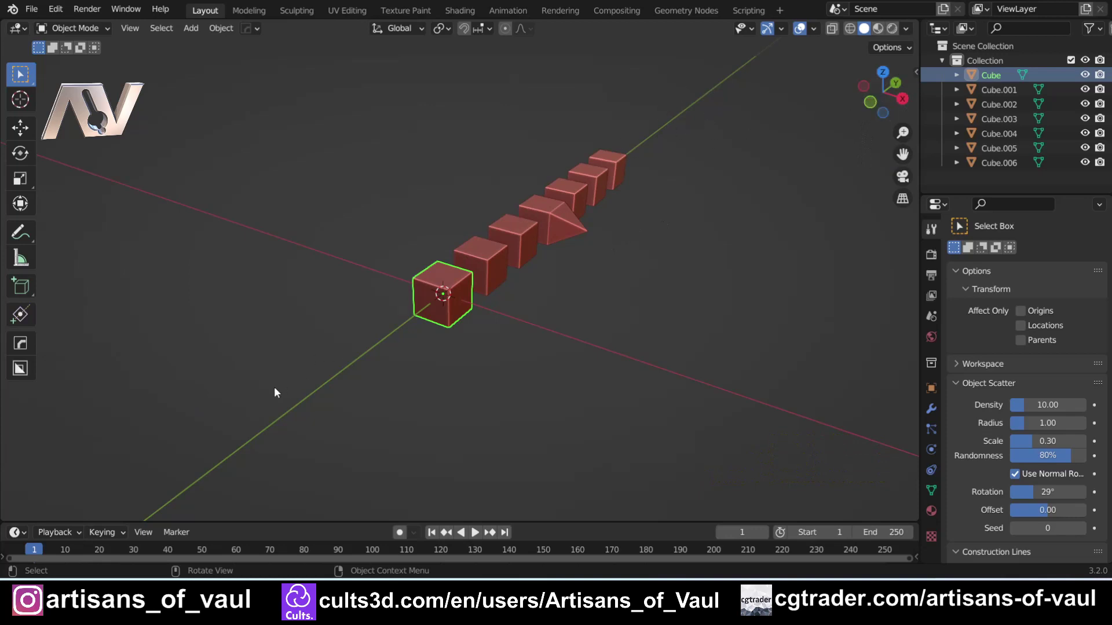
{"action": "middle_click_drag", "start_coordinate": [481, 345], "coordinate": [605, 292]}
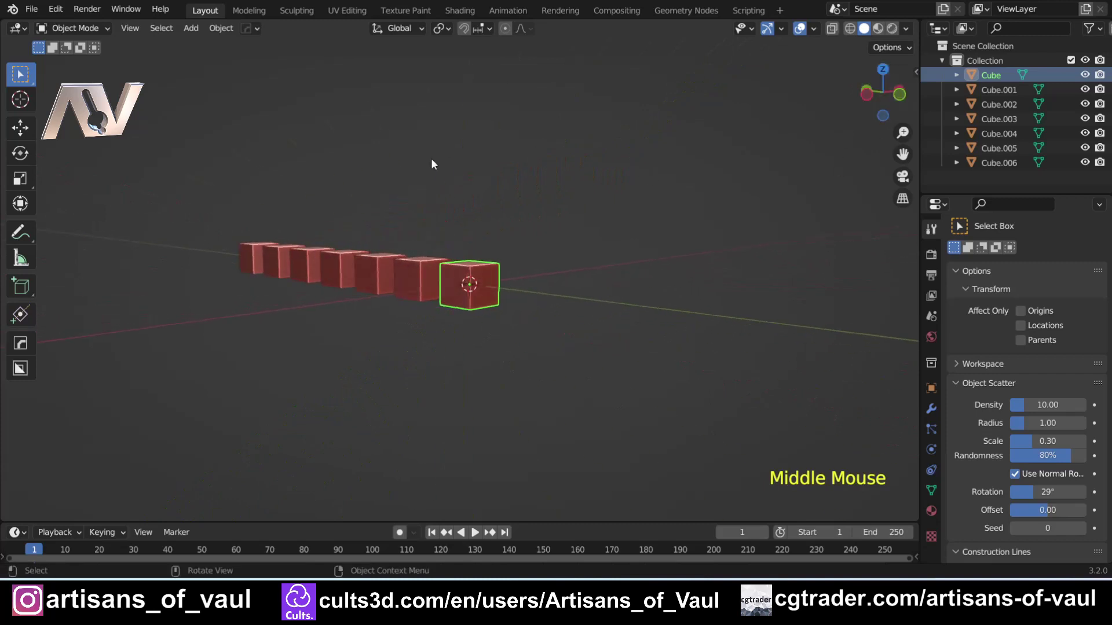
{"action": "middle_click_drag", "start_coordinate": [431, 164], "coordinate": [250, 199]}
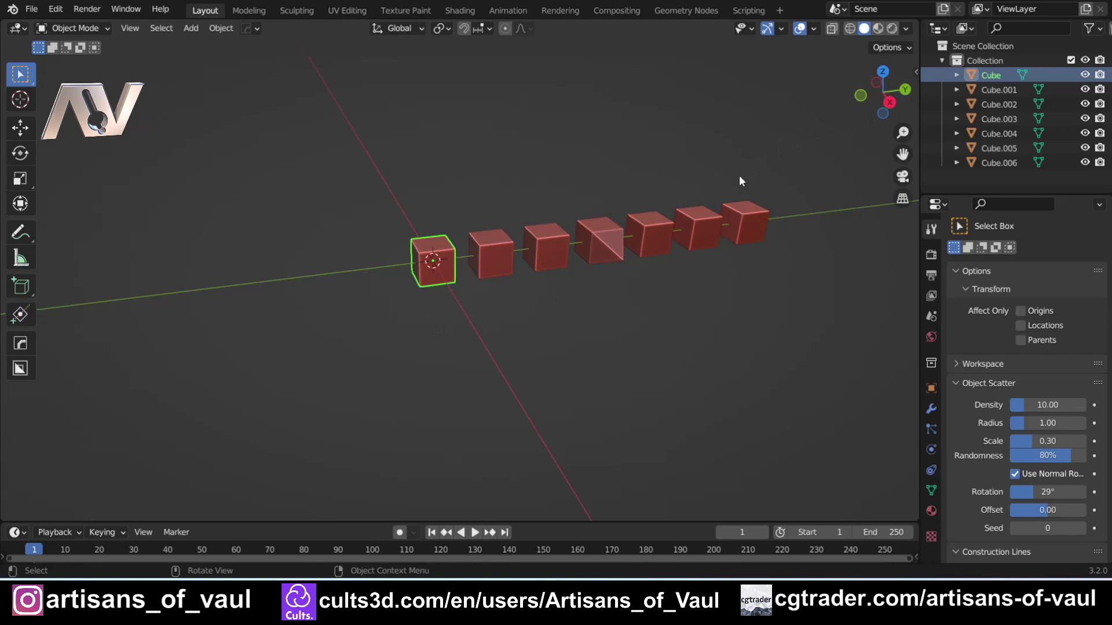
{"action": "middle_click_drag", "start_coordinate": [797, 179], "coordinate": [818, 172]}
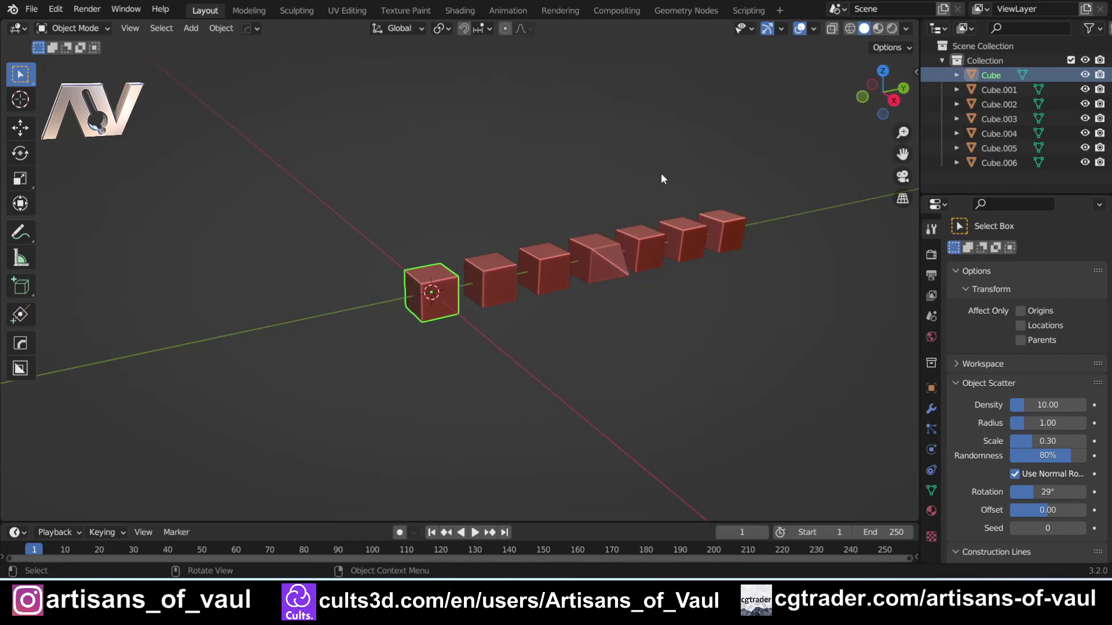
Step: View the row of cubes in the front, right, top and bottom axis-aligned views, returning to the front view
{"action": "key", "text": "KP_1"}
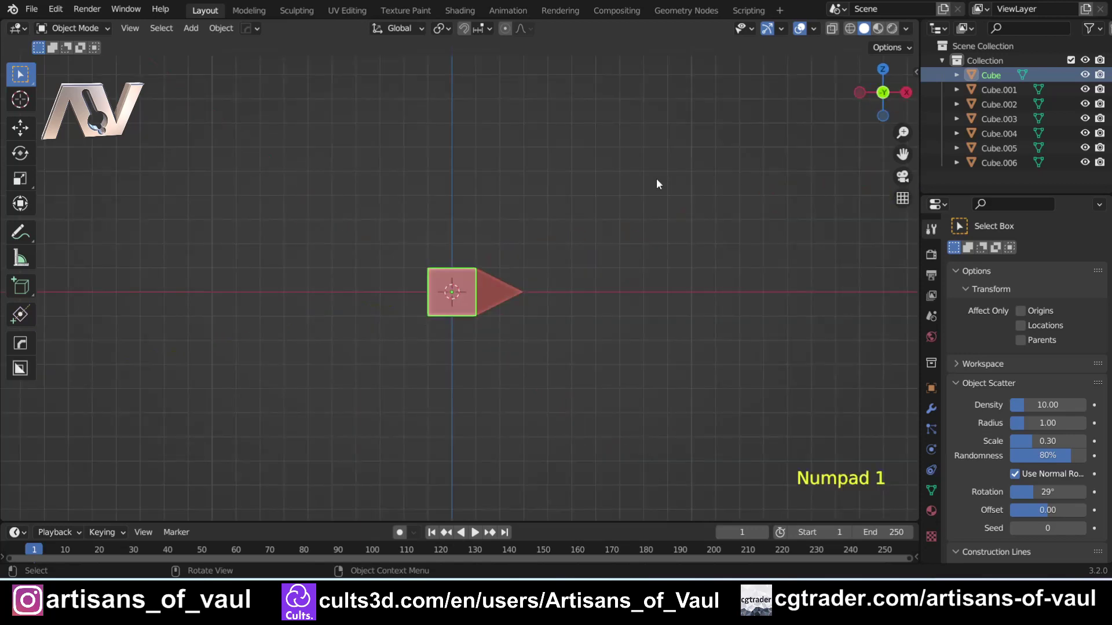
{"action": "key", "text": "KP_3"}
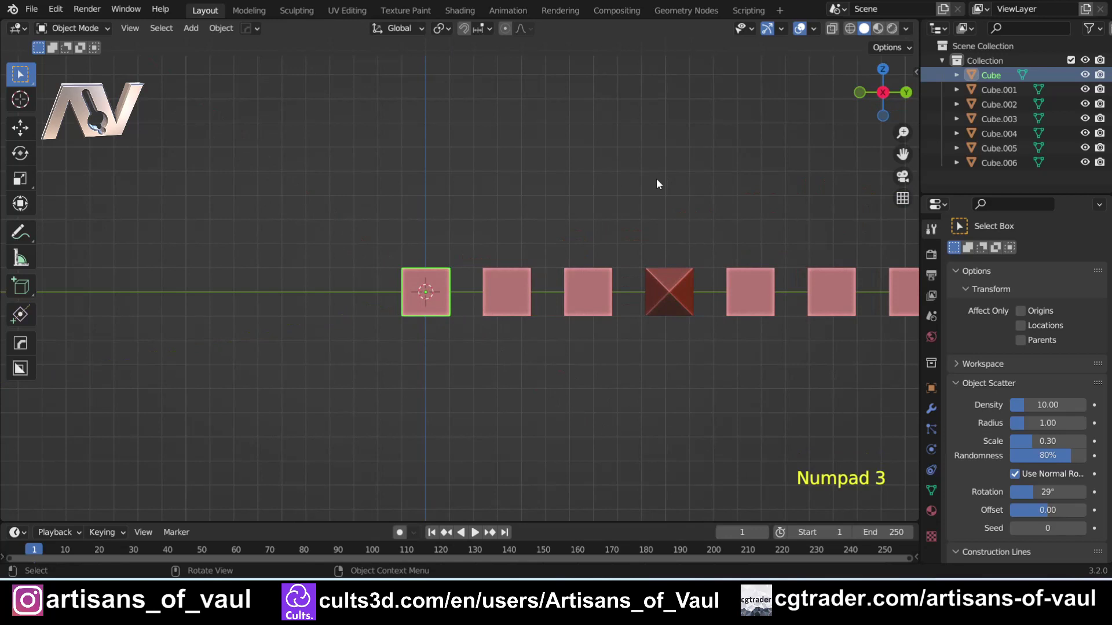
{"action": "key", "text": "KP_7"}
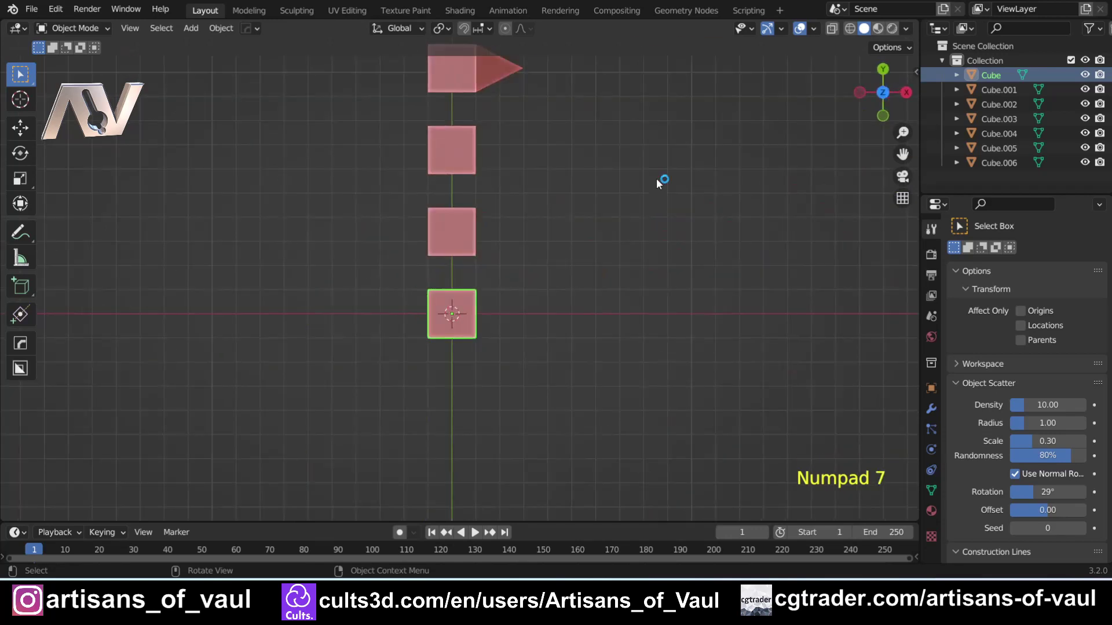
{"action": "key", "text": "KP_9"}
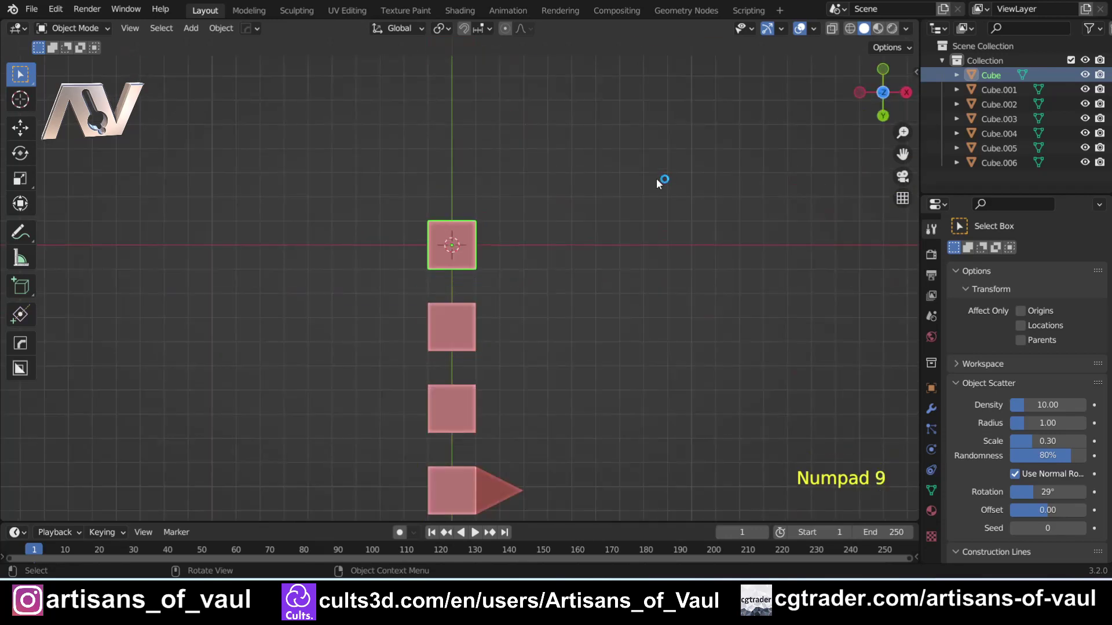
{"action": "key", "text": "KP_1"}
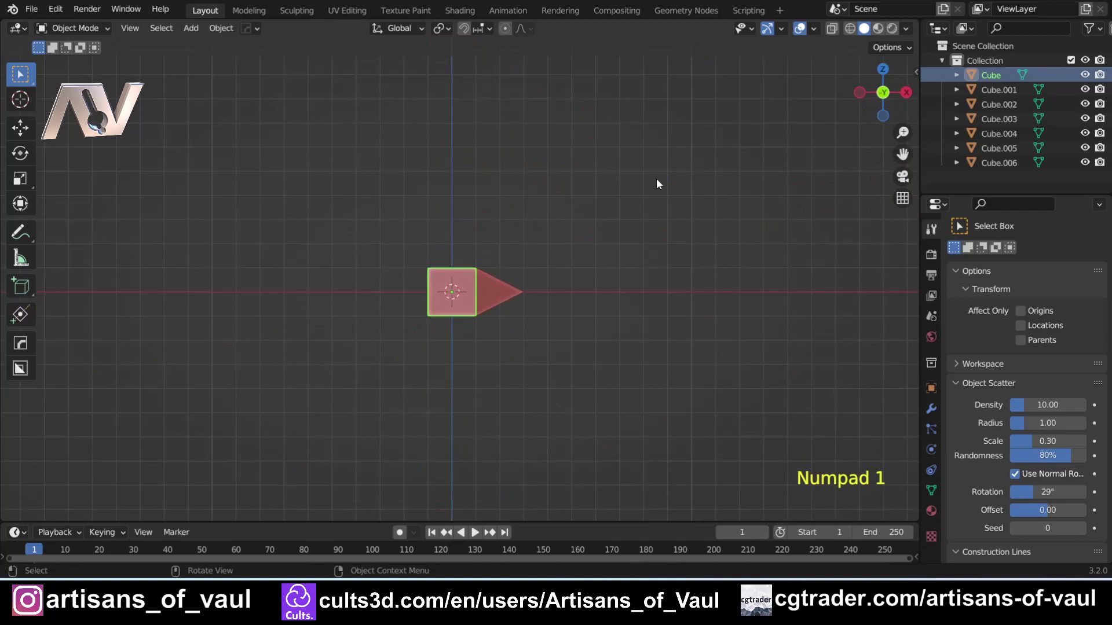
Step: Compare the back view and the opposite right and left views of the row, ending in the right view
{"action": "key", "text": "ctrl"}
{"action": "key", "text": "ctrl+KP_1"}
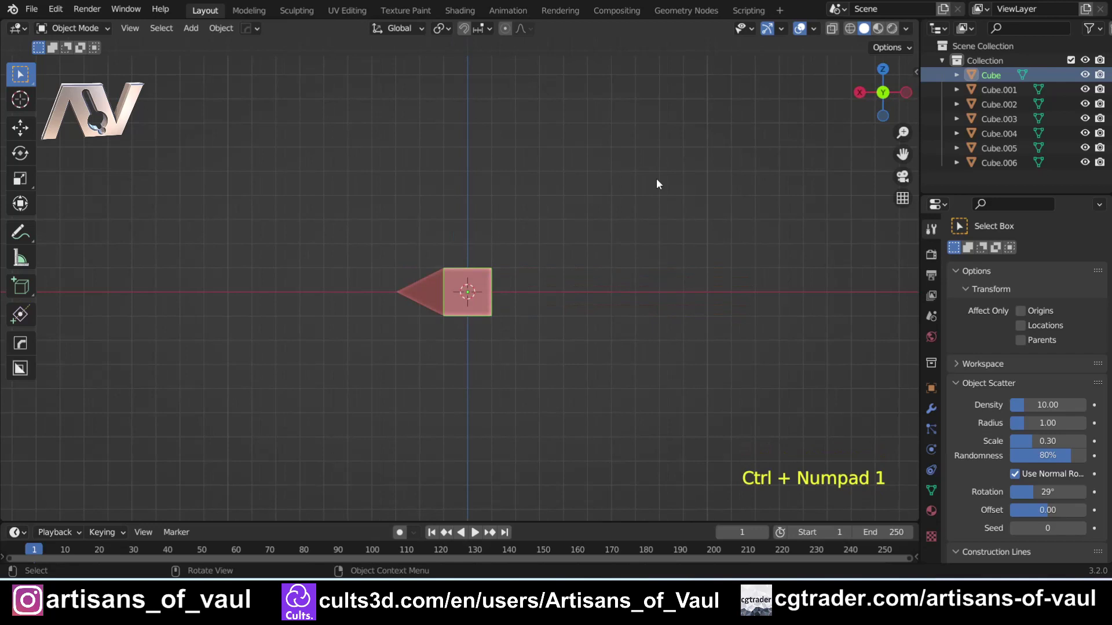
{"action": "key", "text": "KP_3"}
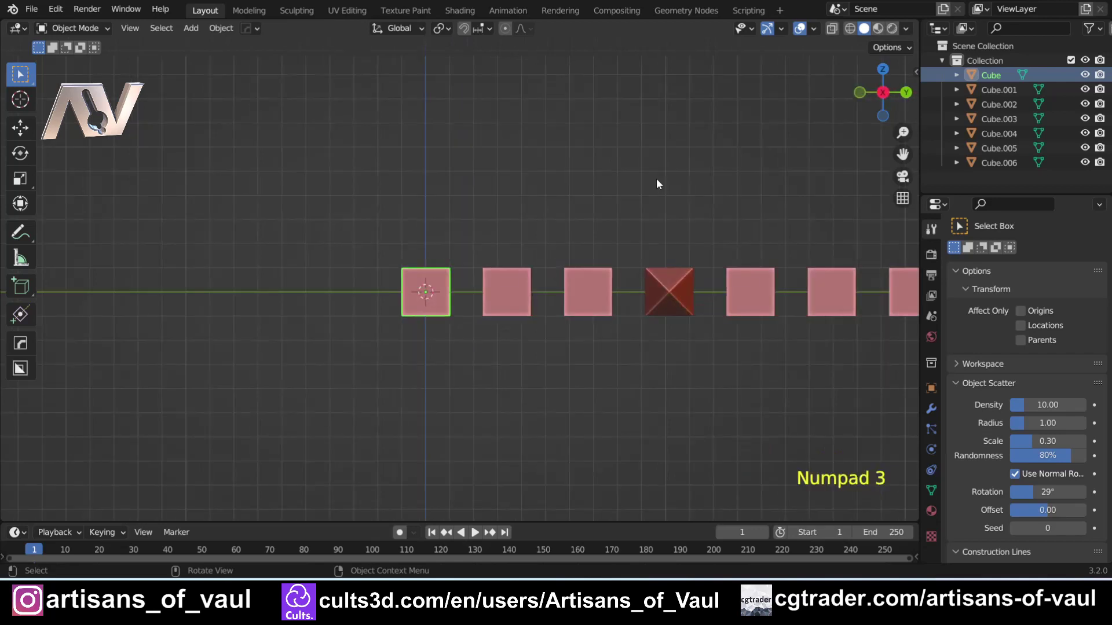
{"action": "key", "text": "ctrl+KP_3"}
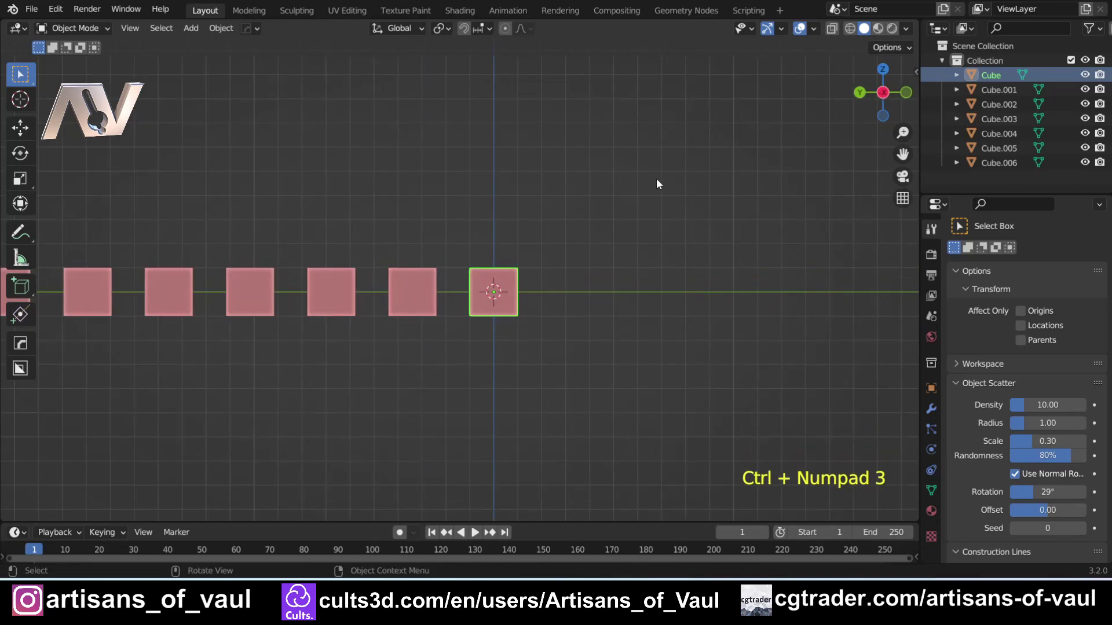
{"action": "key", "text": "KP_1"}
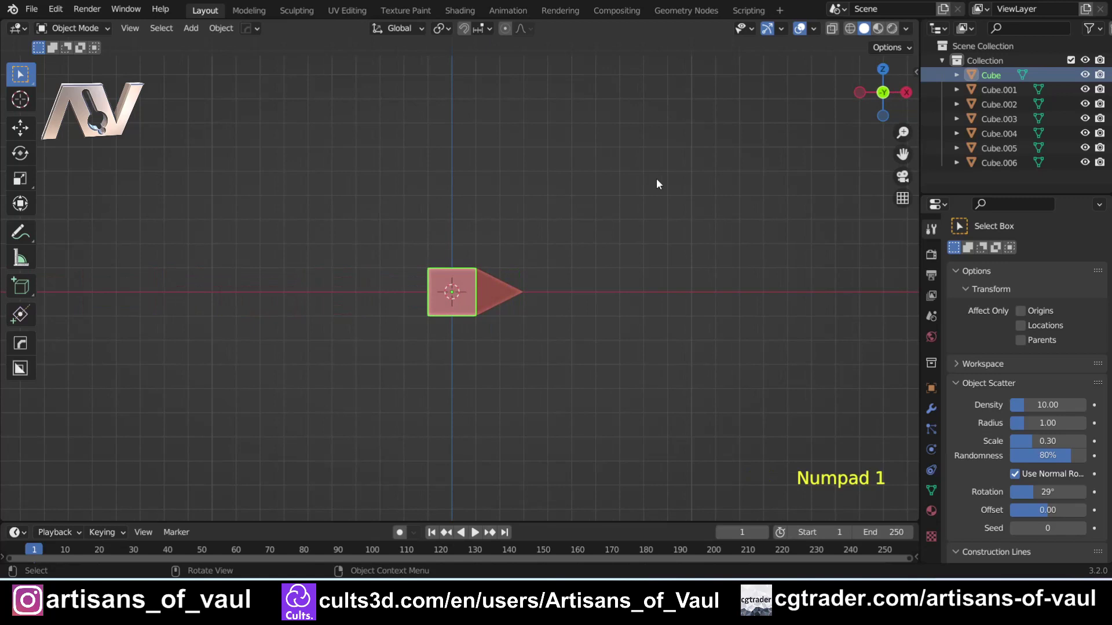
{"action": "key", "text": "KP_3"}
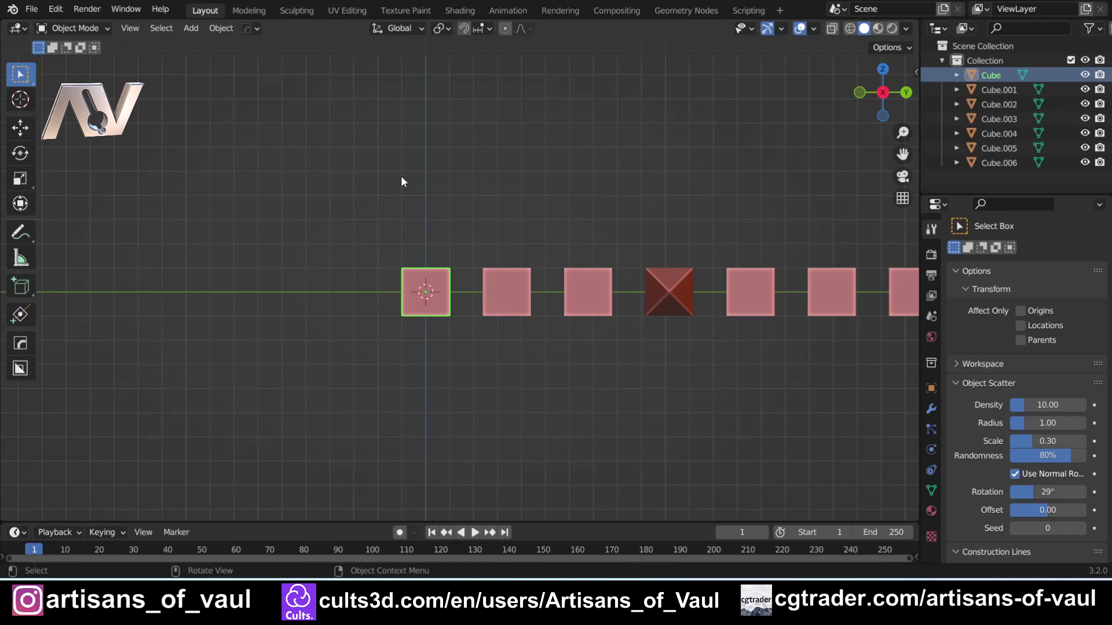
Step: Leave the axis-aligned view and add a camera at the 3D cursor on the first cube
{"action": "middle_click_drag", "start_coordinate": [402, 179], "coordinate": [476, 277]}
{"action": "scroll", "coordinate": [506, 219], "scroll_direction": "up", "scroll_amount": 2}
{"action": "scroll", "coordinate": [500, 390], "scroll_direction": "down", "scroll_amount": 2}
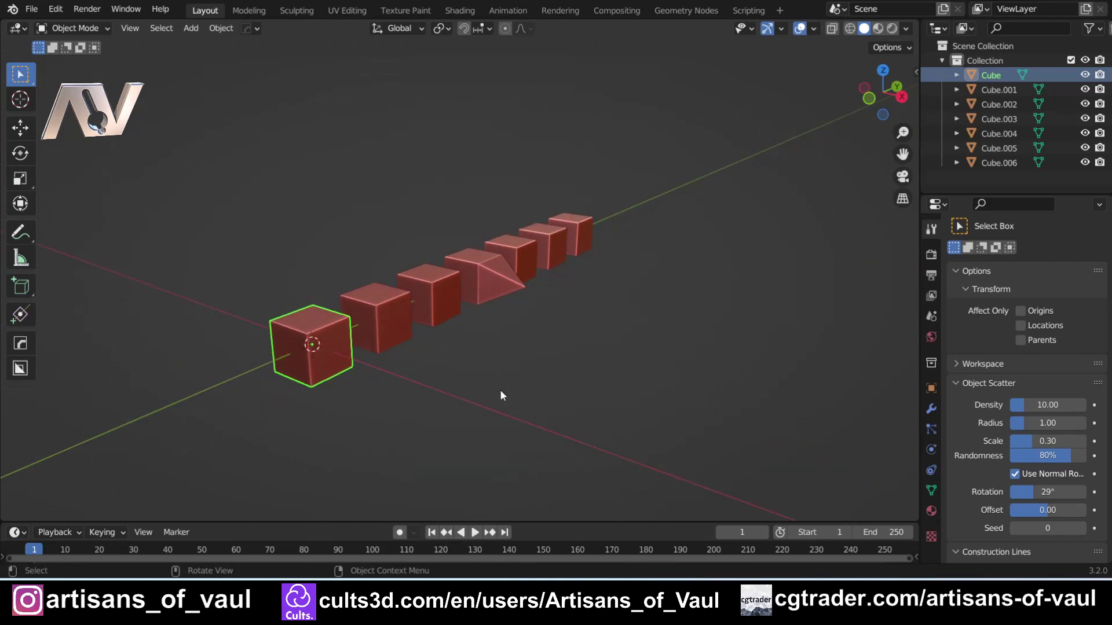
{"action": "middle_click_drag", "start_coordinate": [461, 387], "coordinate": [488, 404]}
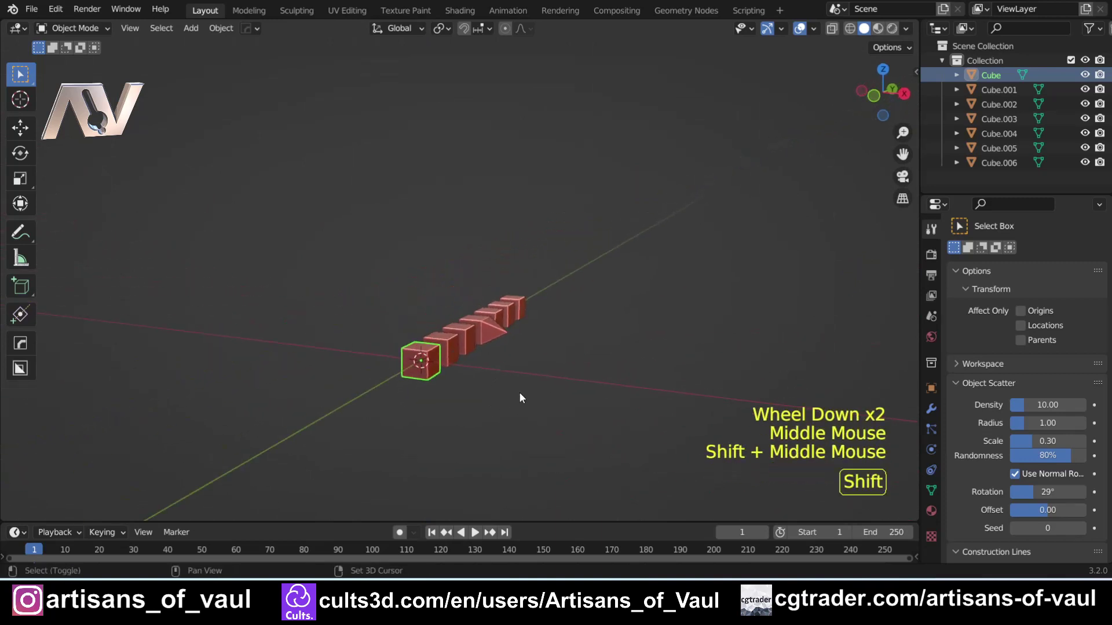
{"action": "key", "text": "shift+a"}
{"action": "mouse_move", "coordinate": [505, 302]}
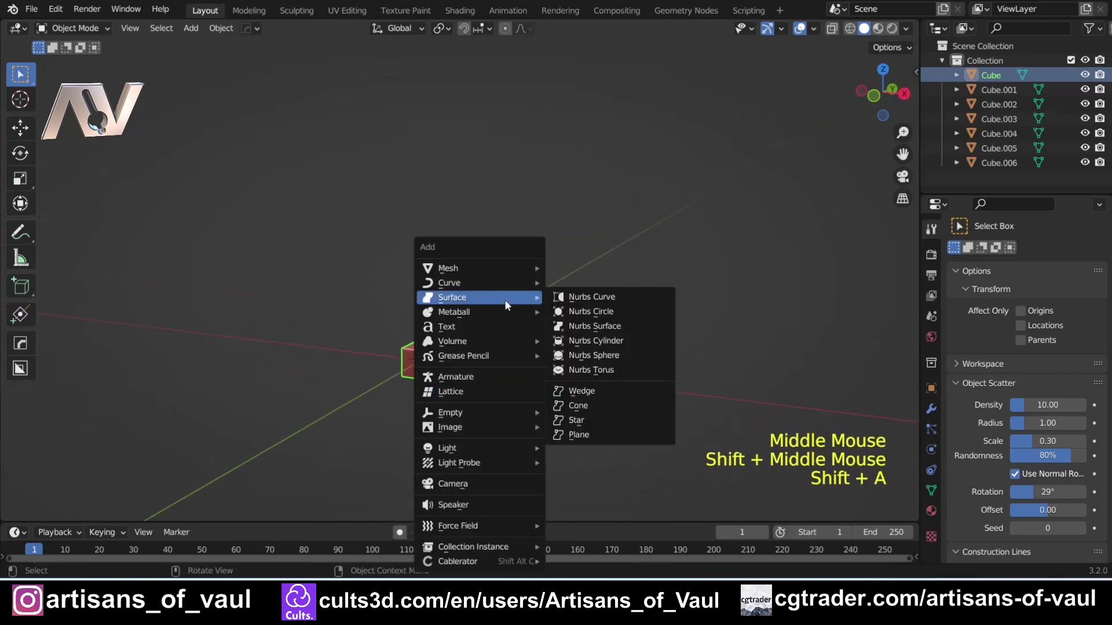
{"action": "left_click", "coordinate": [477, 487]}
{"action": "scroll", "coordinate": [456, 423], "scroll_direction": "down", "scroll_amount": 3}
{"action": "scroll", "coordinate": [456, 422], "scroll_direction": "up", "scroll_amount": 3}
{"action": "middle_click_drag", "start_coordinate": [457, 423], "coordinate": [482, 405]}
Step: Move the camera clear of the row of cubes and look through it
{"action": "key", "text": "g"}
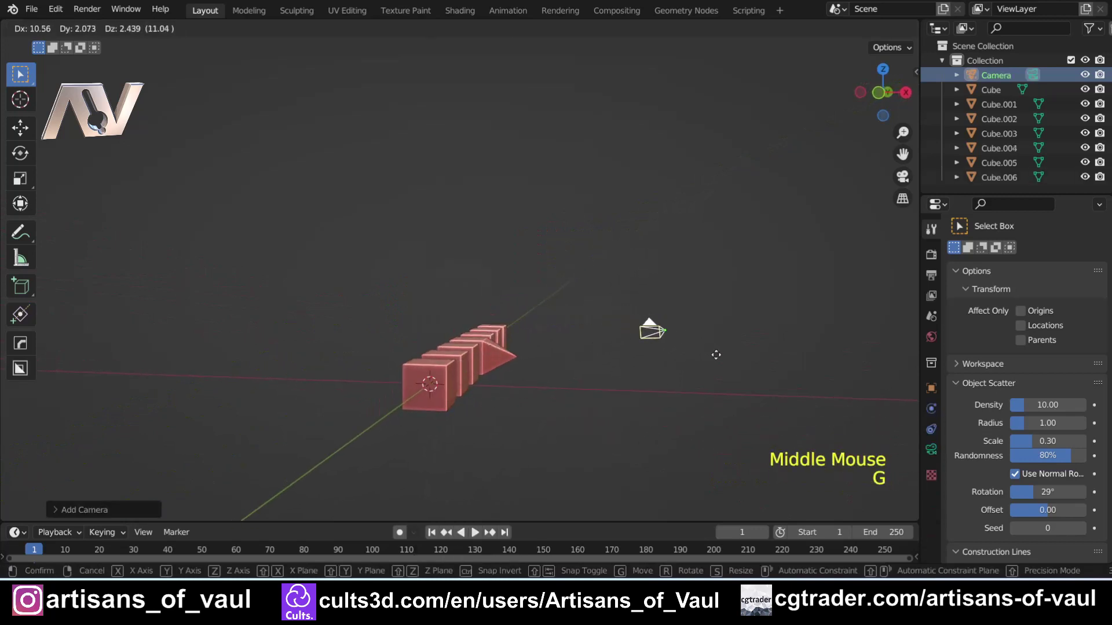
{"action": "left_click", "coordinate": [693, 366]}
{"action": "middle_click_drag", "start_coordinate": [693, 366], "coordinate": [757, 410]}
{"action": "key", "text": "g"}
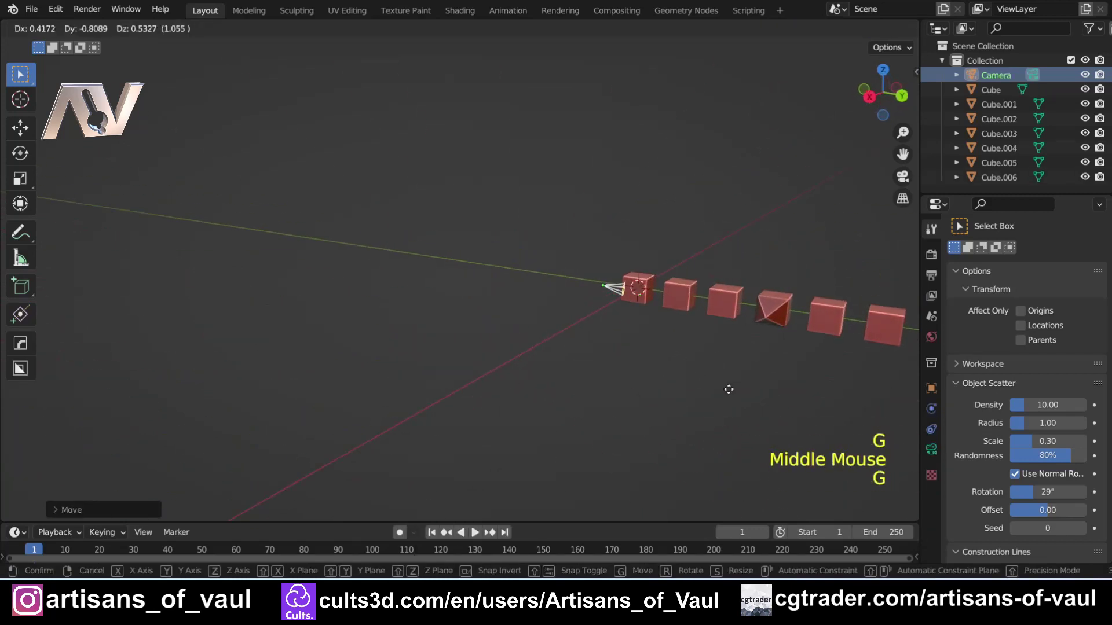
{"action": "left_click", "coordinate": [556, 382]}
{"action": "middle_click_drag", "start_coordinate": [556, 383], "coordinate": [715, 371]}
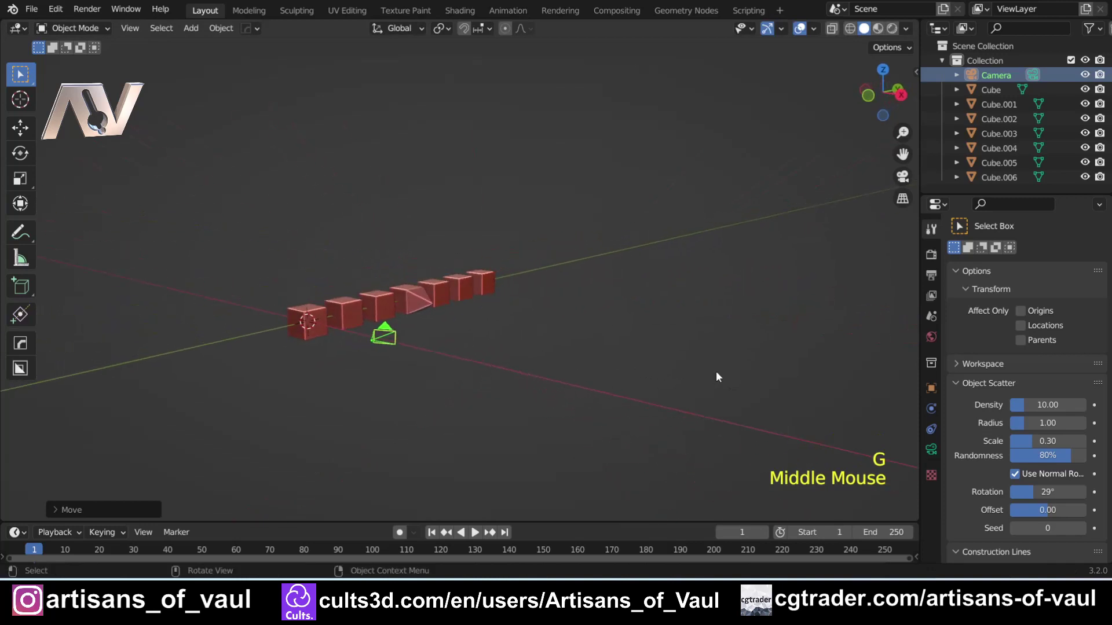
{"action": "key", "text": "KP_0"}
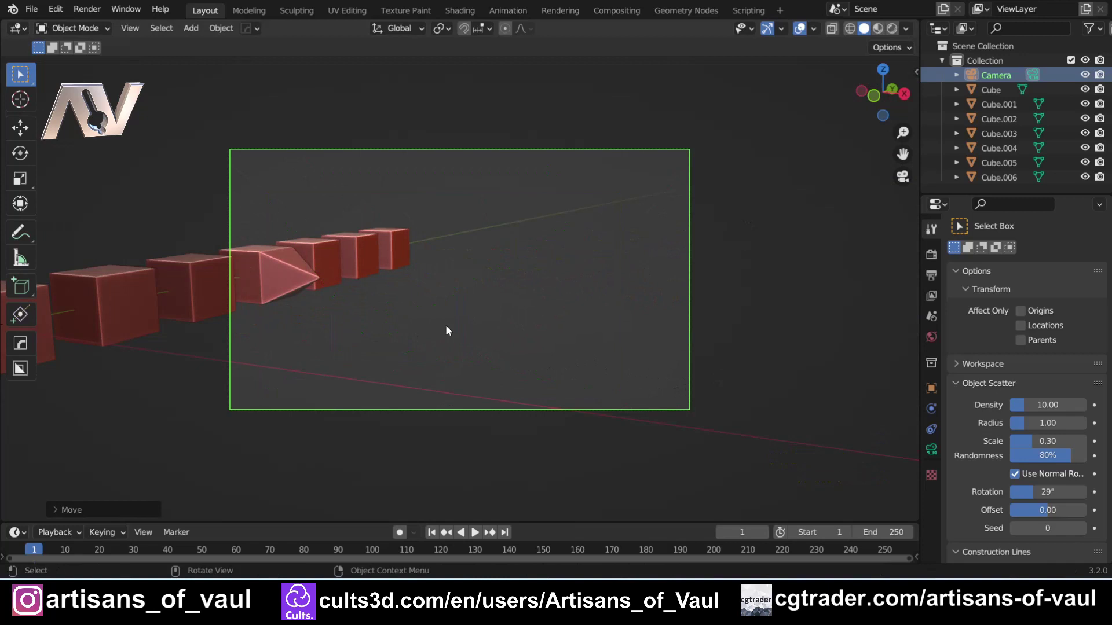
Step: Leave the camera view and delete the camera
{"action": "scroll", "coordinate": [446, 331], "scroll_direction": "down", "scroll_amount": 2}
{"action": "middle_click_drag", "start_coordinate": [449, 325], "coordinate": [659, 340]}
{"action": "scroll", "coordinate": [658, 341], "scroll_direction": "down", "scroll_amount": 2}
{"action": "left_click", "coordinate": [657, 271]}
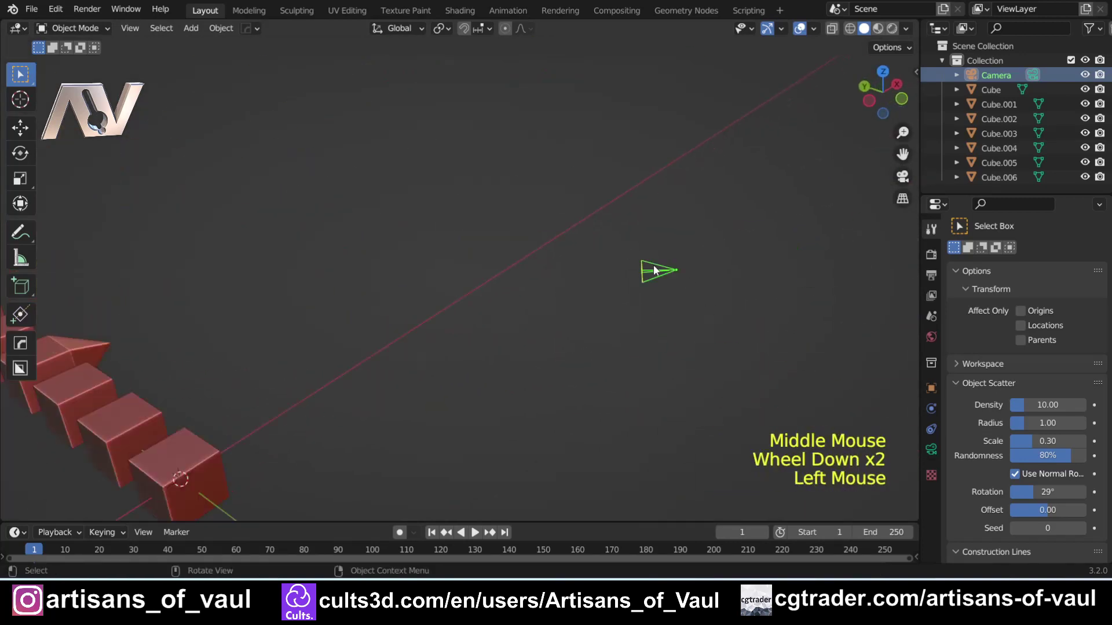
{"action": "key", "text": "Delete"}
{"action": "middle_click_drag", "start_coordinate": [656, 270], "coordinate": [301, 370]}
{"action": "middle_click_drag", "start_coordinate": [301, 371], "coordinate": [322, 381], "text": "shift"}
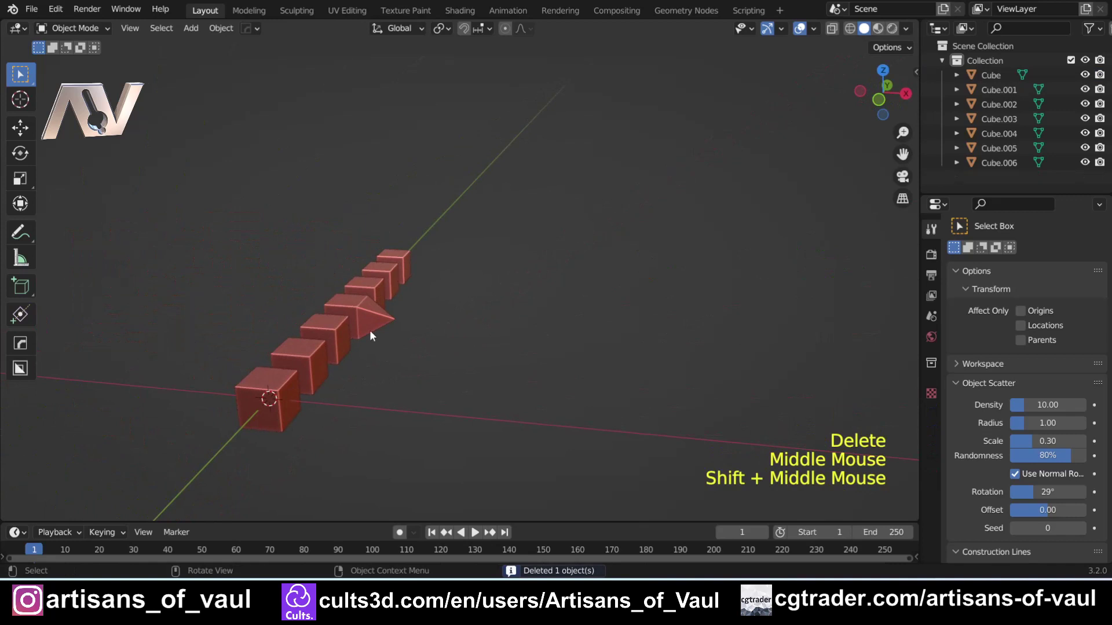
Step: Select the sixth cube, Cube.005, and frame the view on it
{"action": "left_click", "coordinate": [393, 273]}
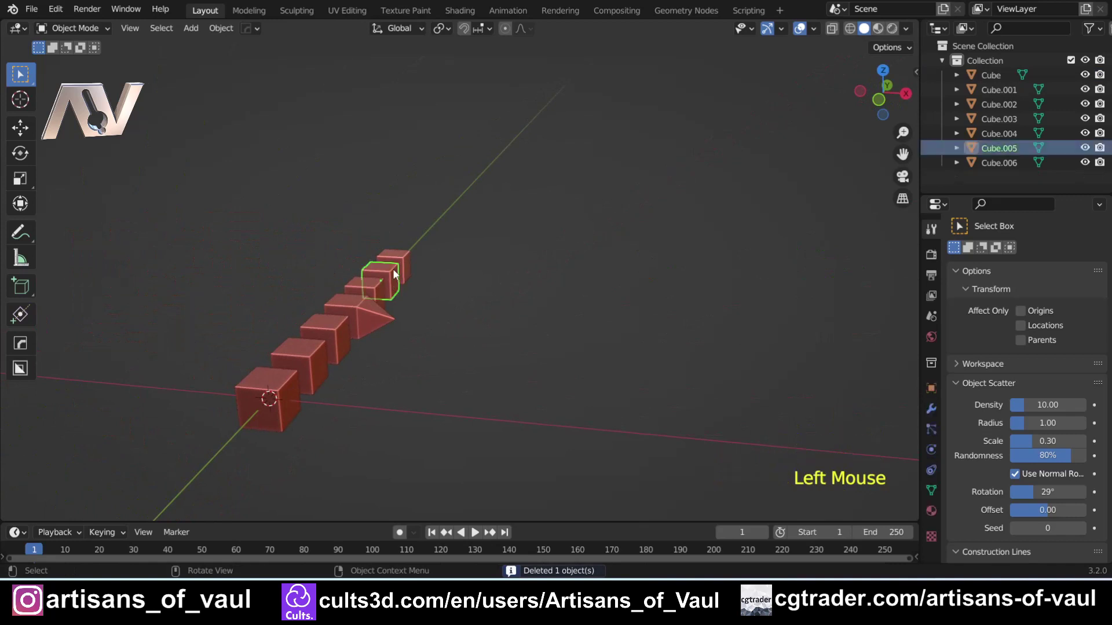
{"action": "key", "text": "KP_Decimal"}
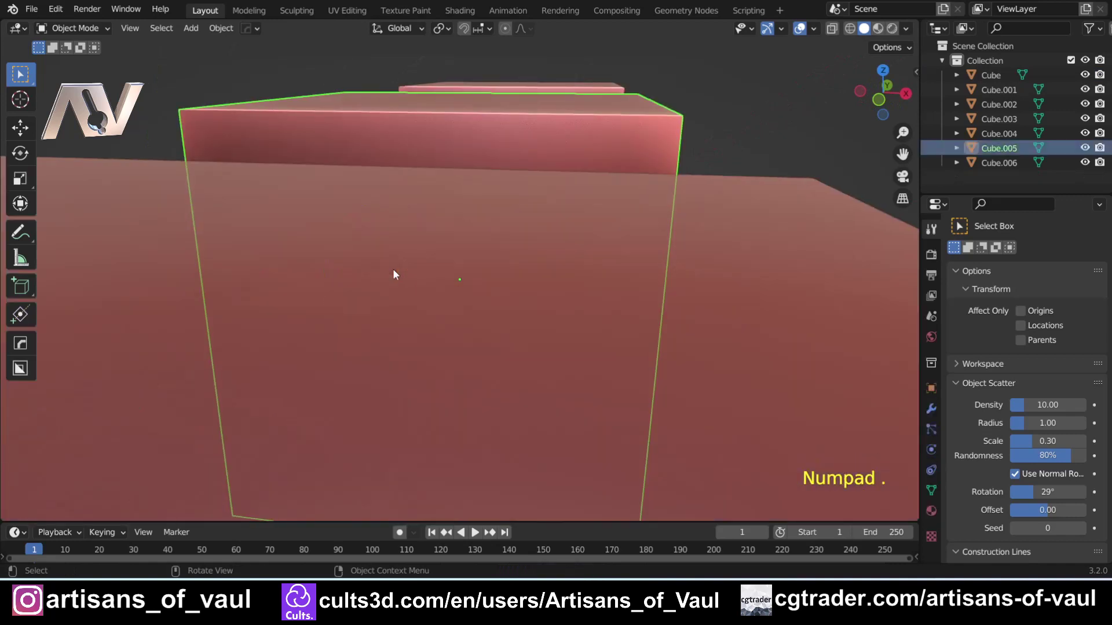
{"action": "scroll", "coordinate": [393, 273], "scroll_direction": "down", "scroll_amount": 5}
Step: Enter Edit Mode on the pyramid-pointed cube, Cube.003, and select its upper sloped face
{"action": "left_click", "coordinate": [543, 322]}
{"action": "middle_click_drag", "start_coordinate": [543, 321], "coordinate": [464, 312]}
{"action": "scroll", "coordinate": [543, 359], "scroll_direction": "up", "scroll_amount": 1}
{"action": "left_click", "coordinate": [462, 311]}
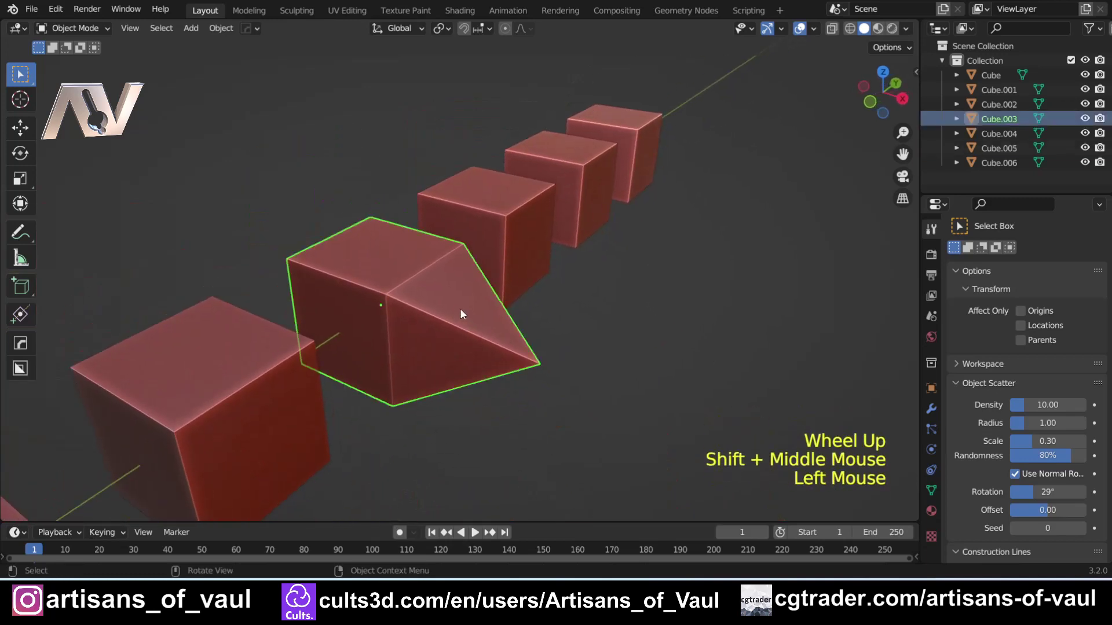
{"action": "key", "text": "Tab"}
{"action": "left_click", "coordinate": [453, 303]}
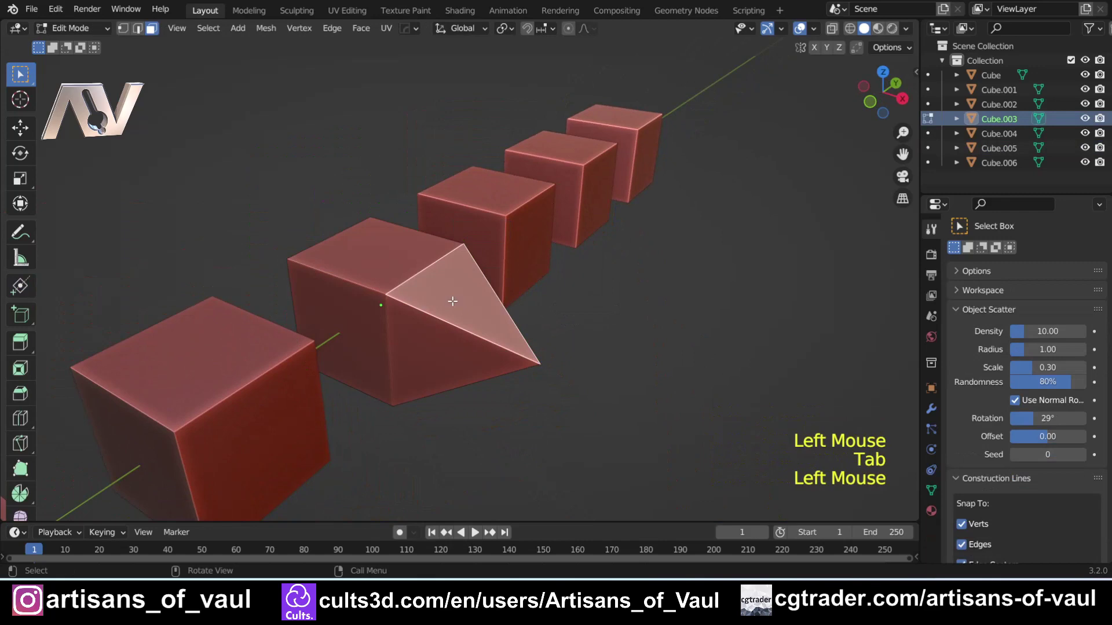
Step: Align the view straight onto the selected sloped face using the local top view, and examine the face
{"action": "middle_click_drag", "start_coordinate": [421, 358], "coordinate": [437, 332]}
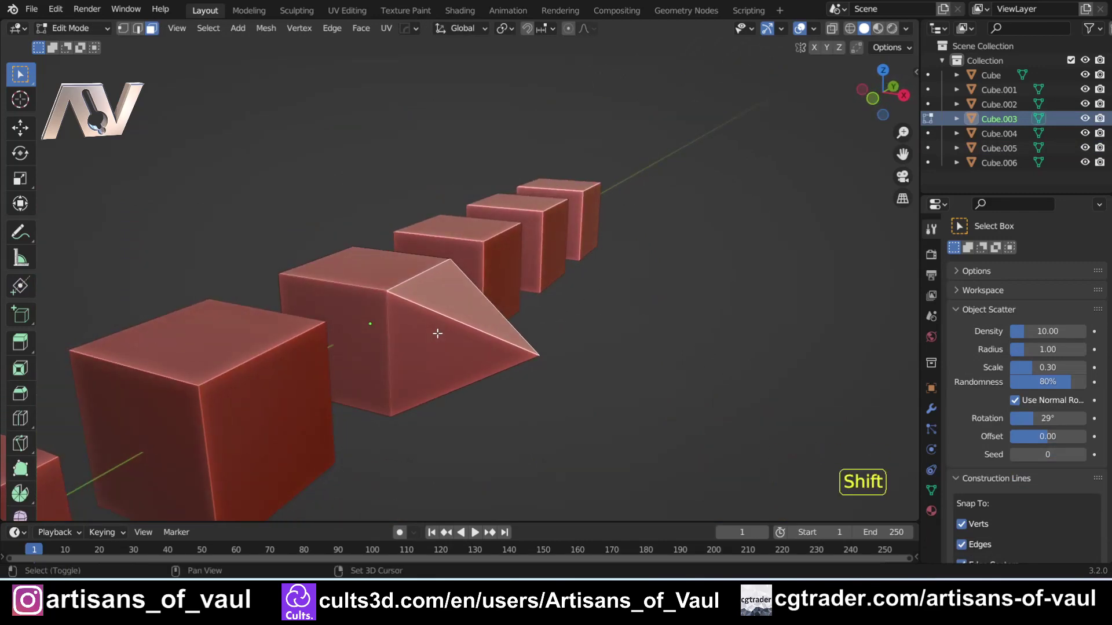
{"action": "key", "text": "shift+KP_7"}
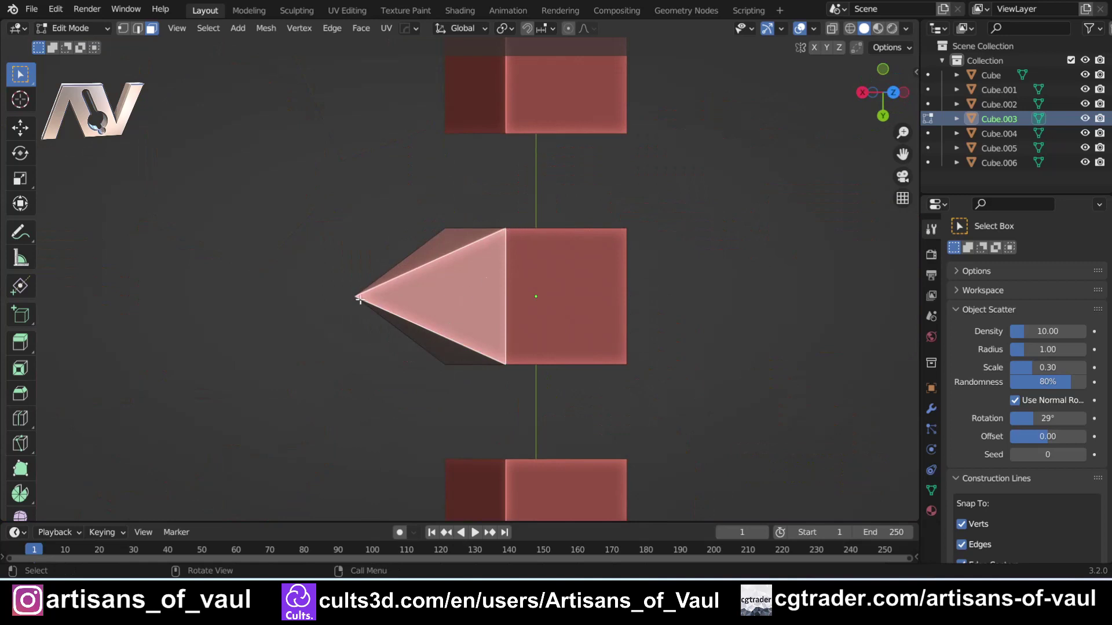
{"action": "scroll", "coordinate": [517, 294], "scroll_direction": "up", "scroll_amount": 2}
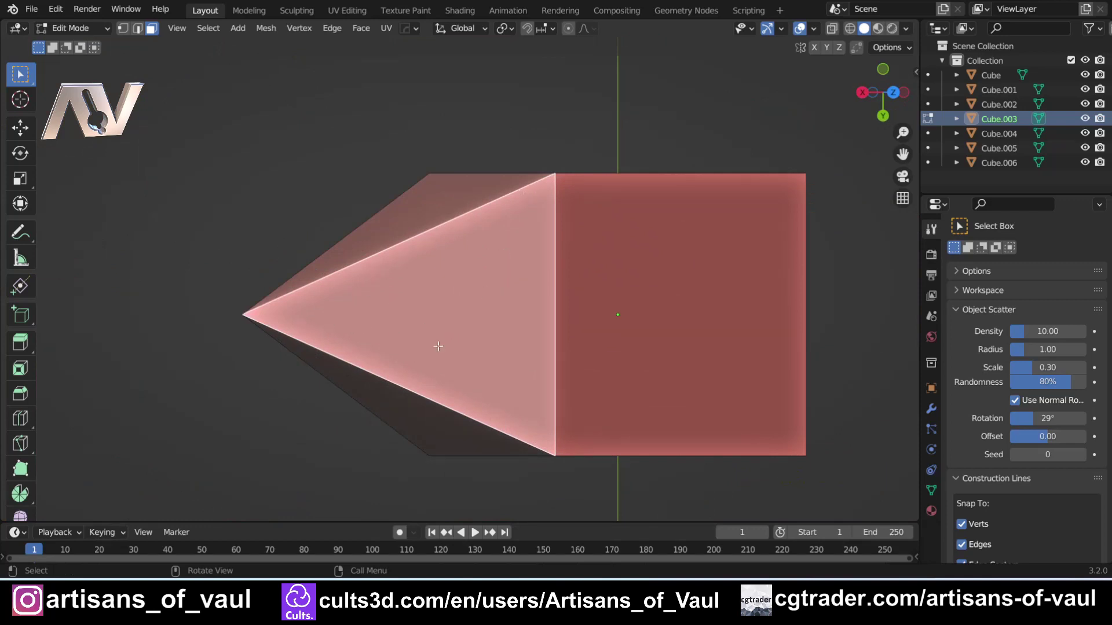
{"action": "scroll", "coordinate": [439, 347], "scroll_direction": "down", "scroll_amount": 2}
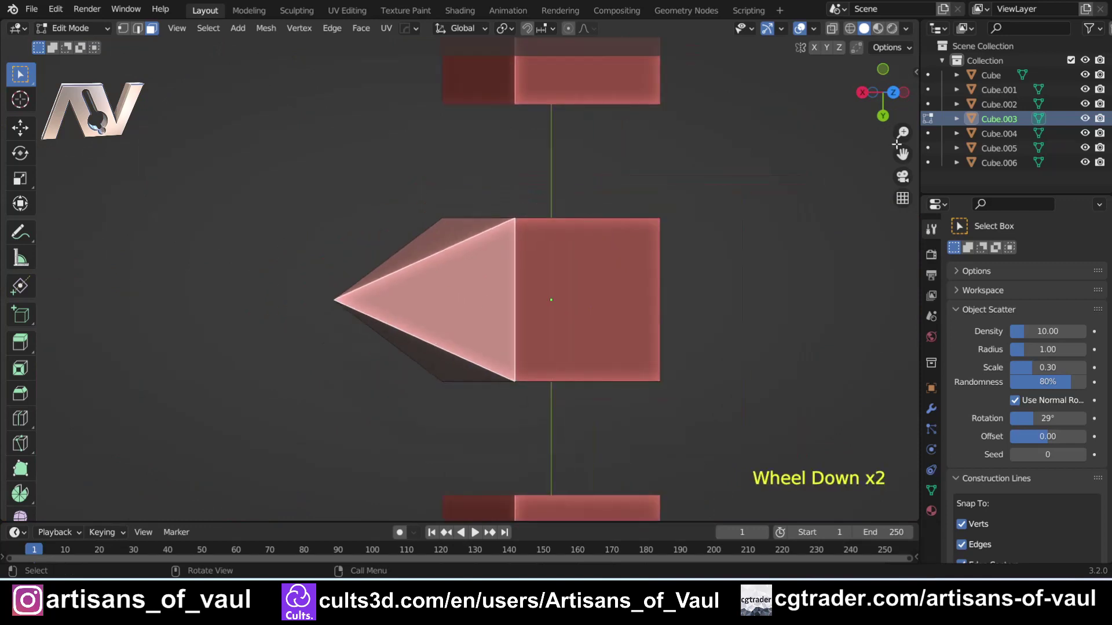
Step: Compare the global top view of the pyramid-pointed cube with the view aligned to its selected face
{"action": "left_click", "coordinate": [893, 93]}
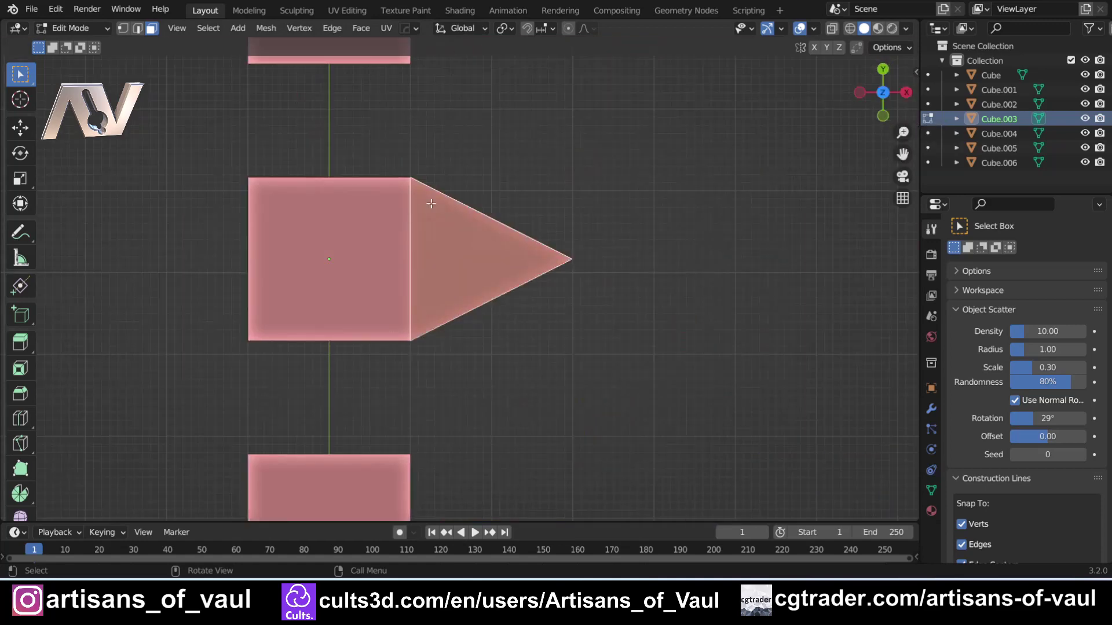
{"action": "middle_click_drag", "start_coordinate": [526, 248], "coordinate": [579, 259]}
{"action": "key", "text": "shift+KP_7"}
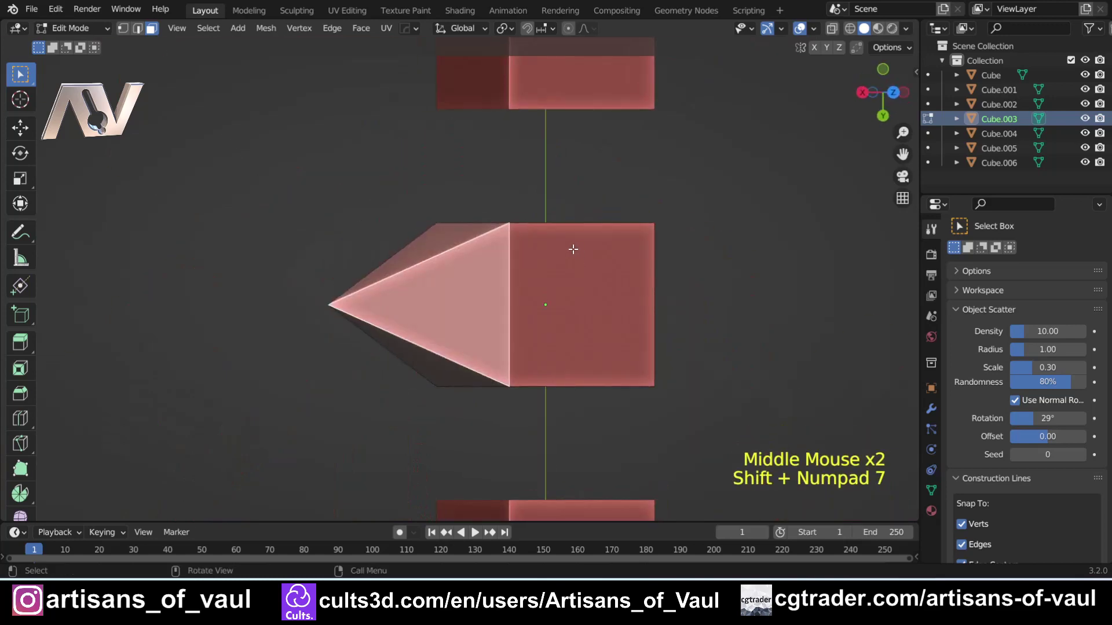
Step: Bring the whole row back into a perspective view, return to Object Mode and deselect everything
{"action": "scroll", "coordinate": [544, 254], "scroll_direction": "down", "scroll_amount": 2}
{"action": "middle_click_drag", "start_coordinate": [353, 315], "coordinate": [492, 261]}
{"action": "key", "text": "KP_1"}
{"action": "scroll", "coordinate": [434, 289], "scroll_direction": "down", "scroll_amount": 4}
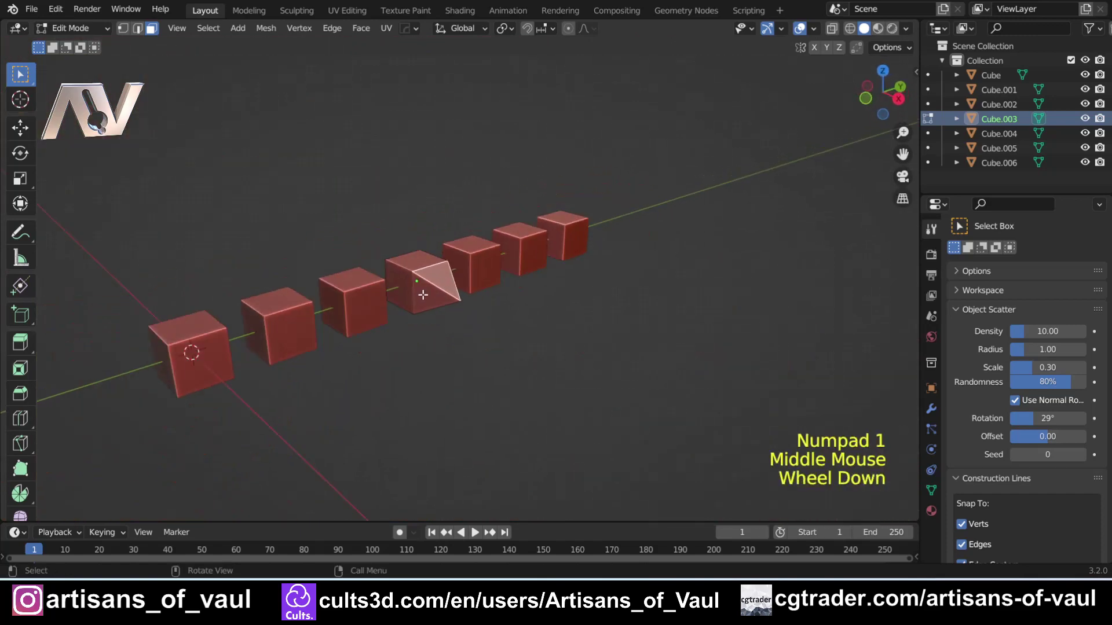
{"action": "key", "text": "Tab"}
{"action": "left_click", "coordinate": [453, 209]}
{"action": "middle_click_drag", "start_coordinate": [374, 377], "coordinate": [491, 374], "text": "shift"}
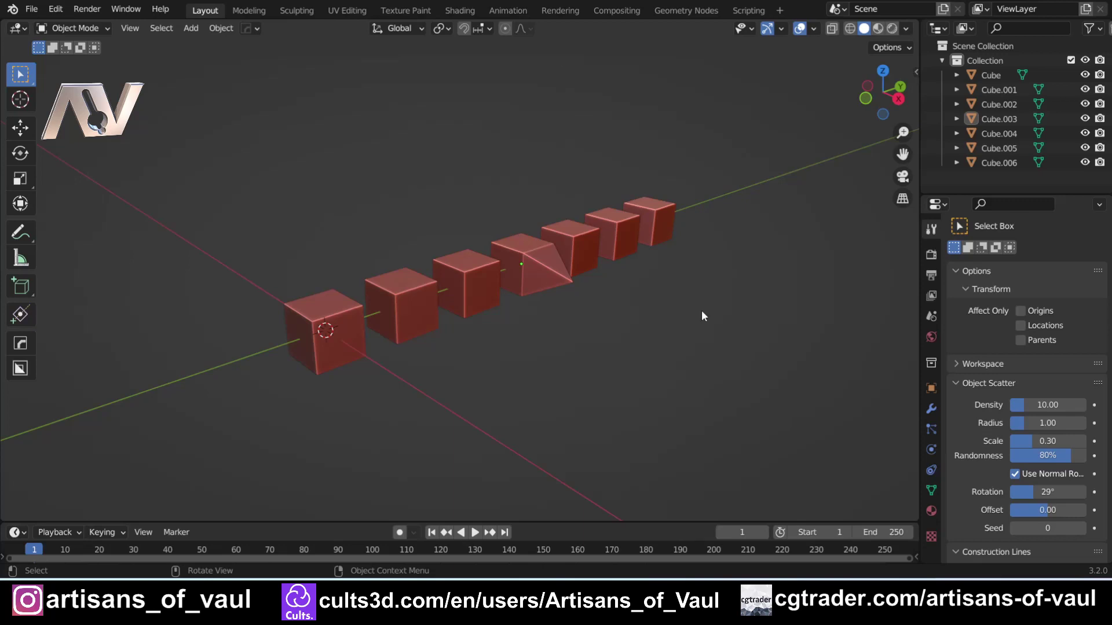
{"action": "middle_click_drag", "start_coordinate": [675, 319], "coordinate": [592, 347]}
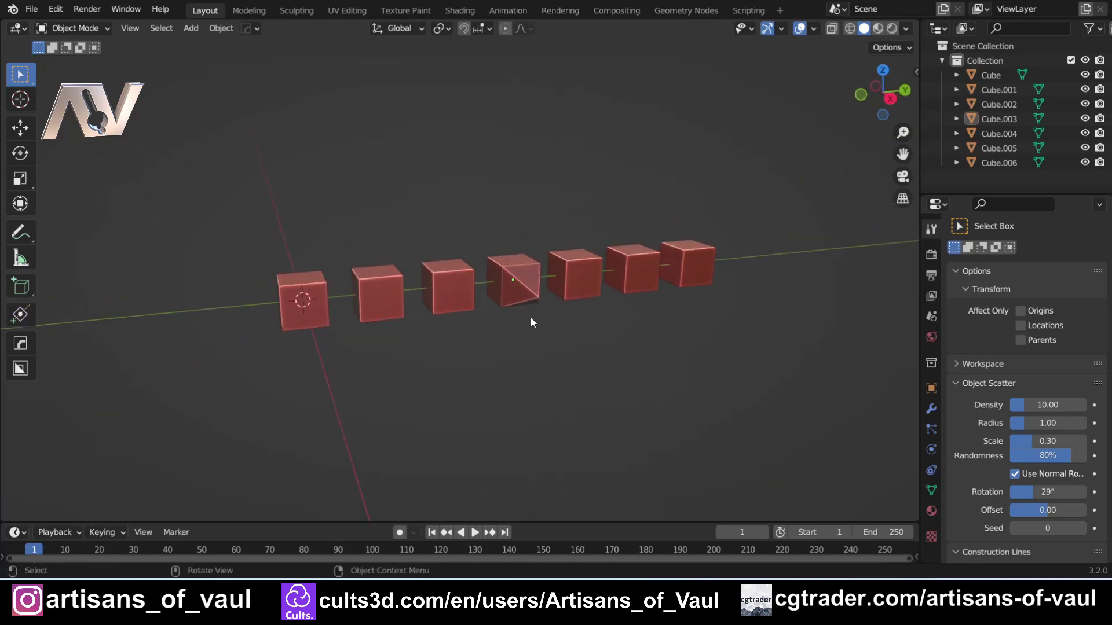
{"action": "scroll", "coordinate": [531, 319], "scroll_direction": "up", "scroll_amount": 2}
{"action": "middle_click_drag", "start_coordinate": [637, 365], "coordinate": [598, 383], "text": "shift"}
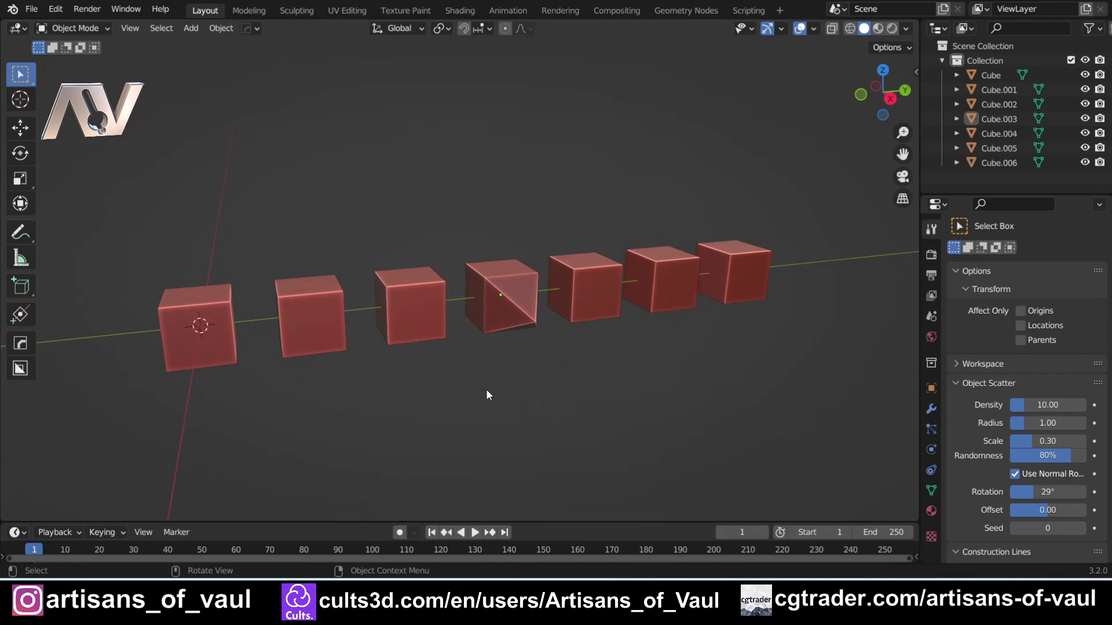
{"action": "scroll", "coordinate": [493, 378], "scroll_direction": "down", "scroll_amount": 1}
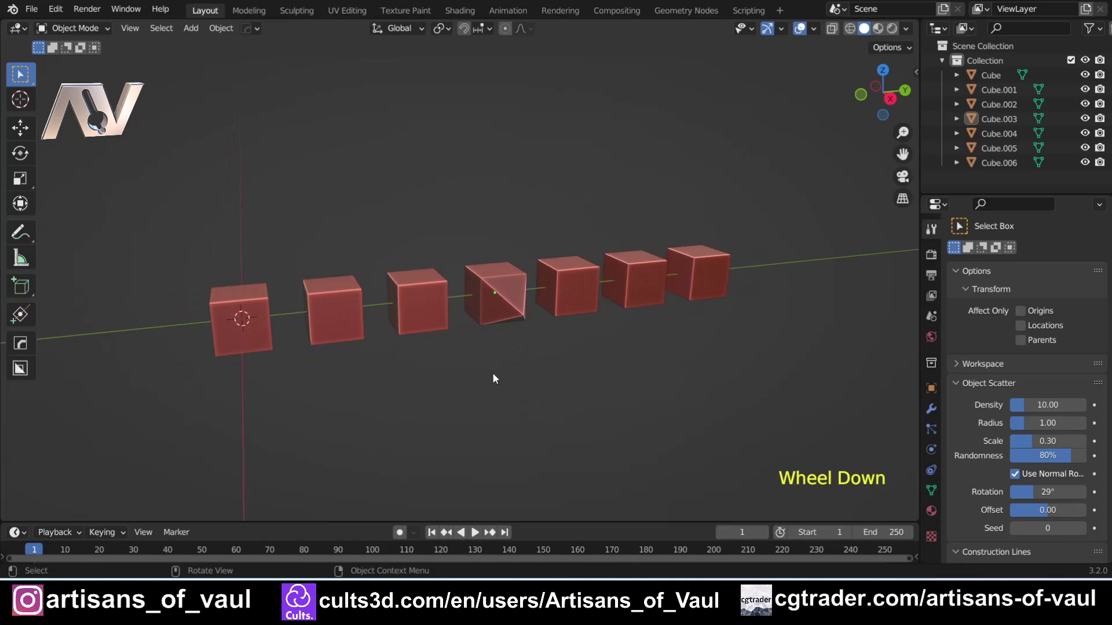
{"action": "middle_click_drag", "start_coordinate": [493, 378], "coordinate": [545, 368]}
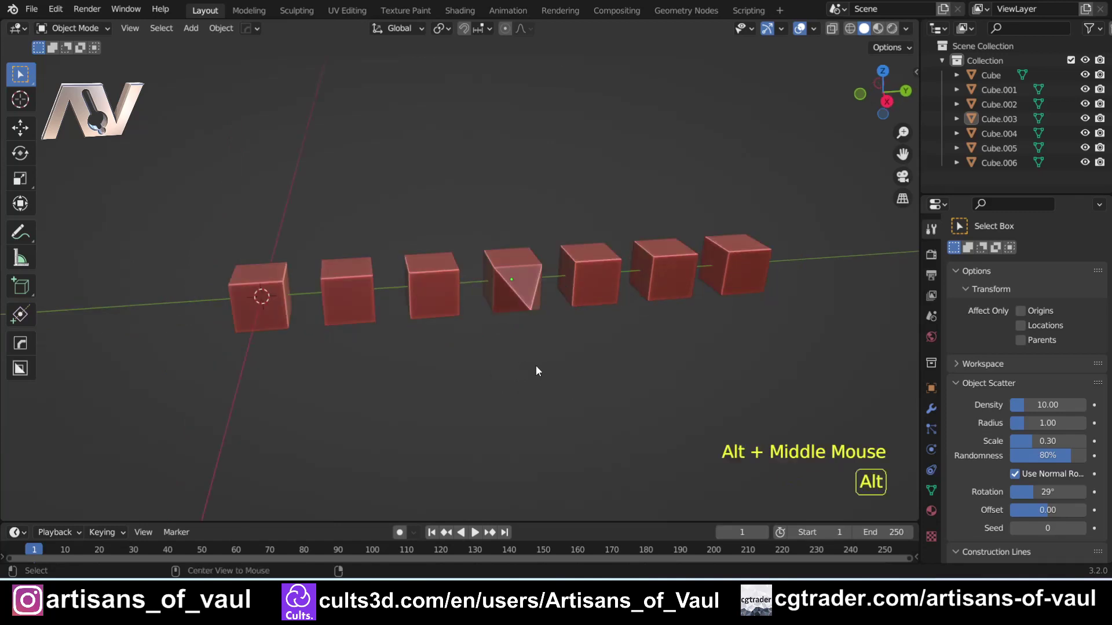
Step: Snap the angled view of the cube row to the top orthographic view, and to the right orthographic view
{"action": "middle_click_drag", "start_coordinate": [536, 366], "coordinate": [523, 324], "text": "alt"}
{"action": "middle_click_drag", "start_coordinate": [536, 408], "coordinate": [502, 304], "text": "alt"}
{"action": "middle_click_drag", "start_coordinate": [520, 260], "coordinate": [508, 350], "text": "alt"}
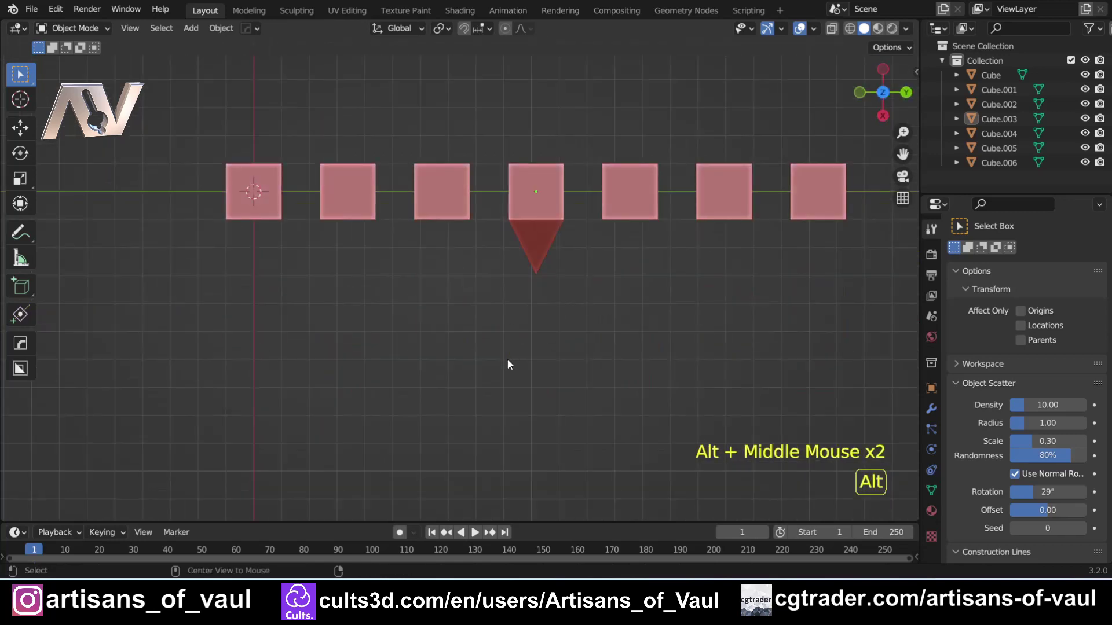
{"action": "middle_click_drag", "start_coordinate": [523, 411], "coordinate": [542, 189], "text": "alt"}
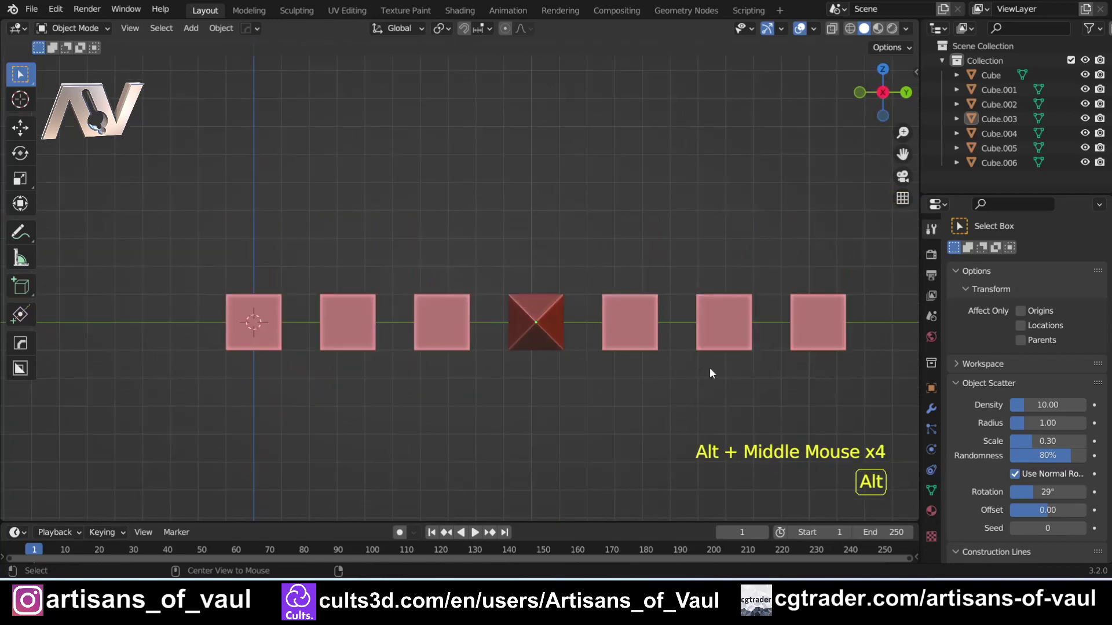
Step: Orbit the row freely in perspective, and repeat the snap to the top view and down to the right view
{"action": "middle_click_drag", "start_coordinate": [712, 373], "coordinate": [679, 382], "text": "alt"}
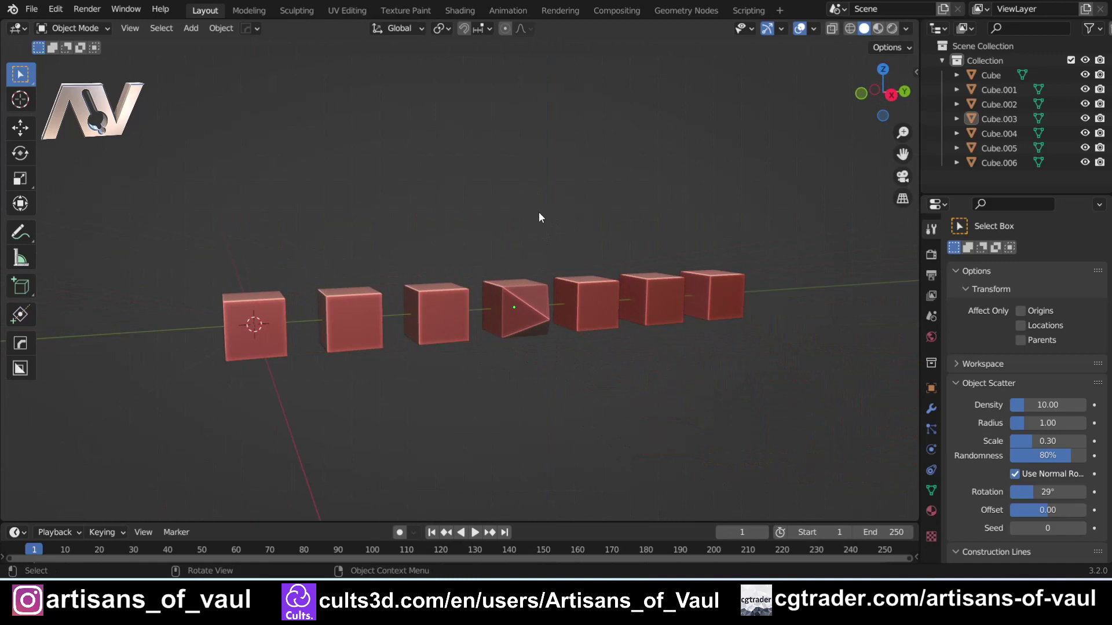
{"action": "middle_click_drag", "start_coordinate": [518, 155], "coordinate": [505, 290]}
{"action": "middle_click_drag", "start_coordinate": [533, 241], "coordinate": [522, 331], "text": "alt"}
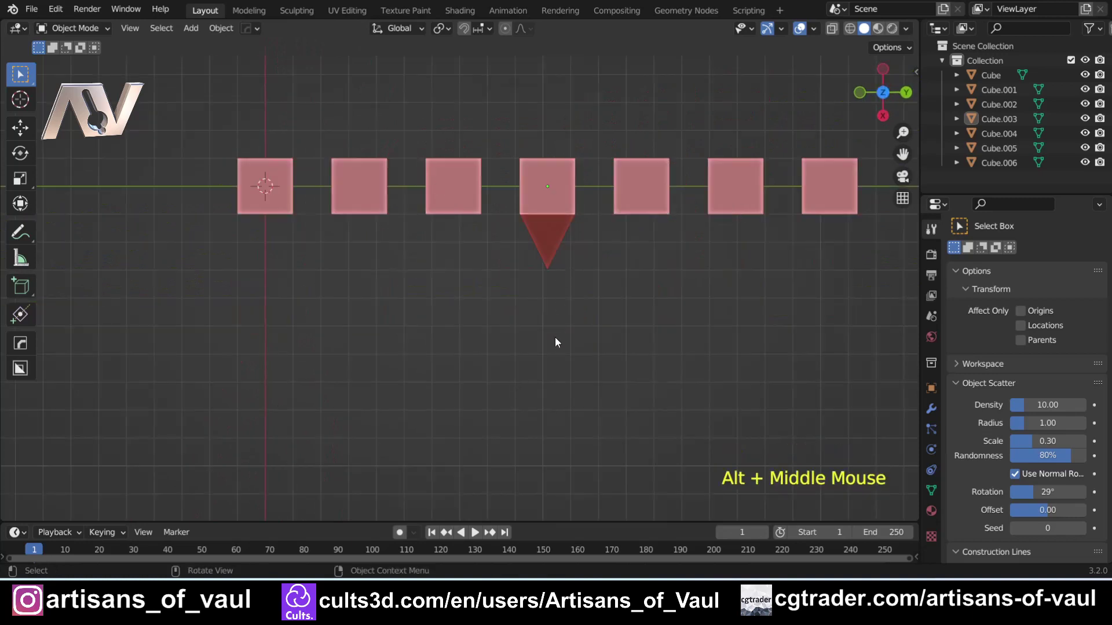
{"action": "middle_click_drag", "start_coordinate": [551, 426], "coordinate": [552, 211], "text": "alt"}
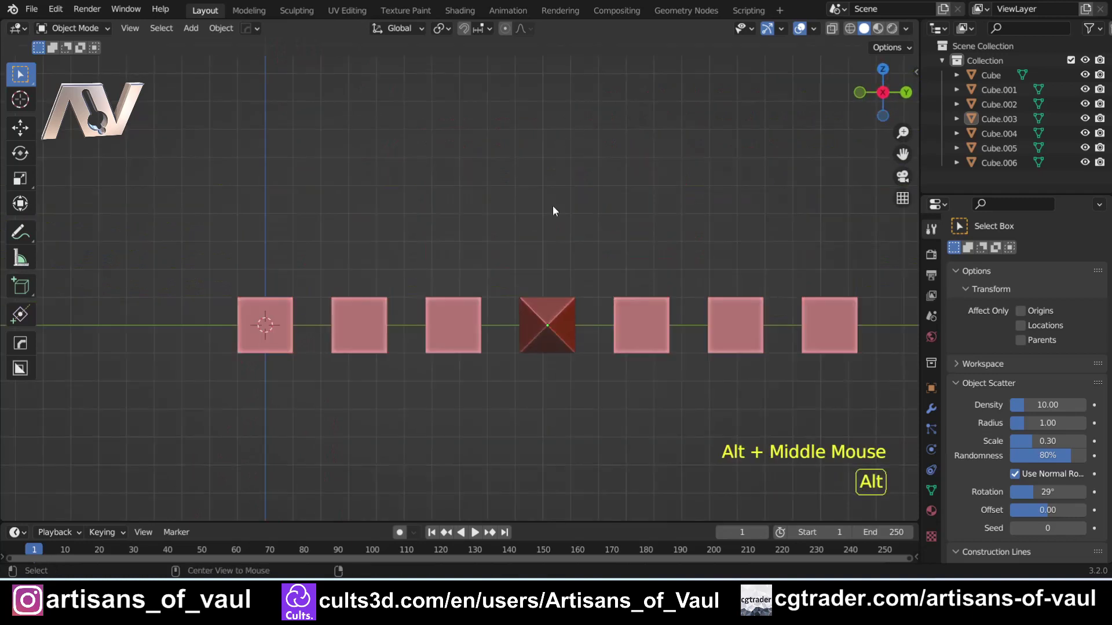
Step: Snap the view sideways to the front orthographic view of the row, and return to the right orthographic view
{"action": "middle_click_drag", "start_coordinate": [586, 443], "coordinate": [513, 366], "text": "alt"}
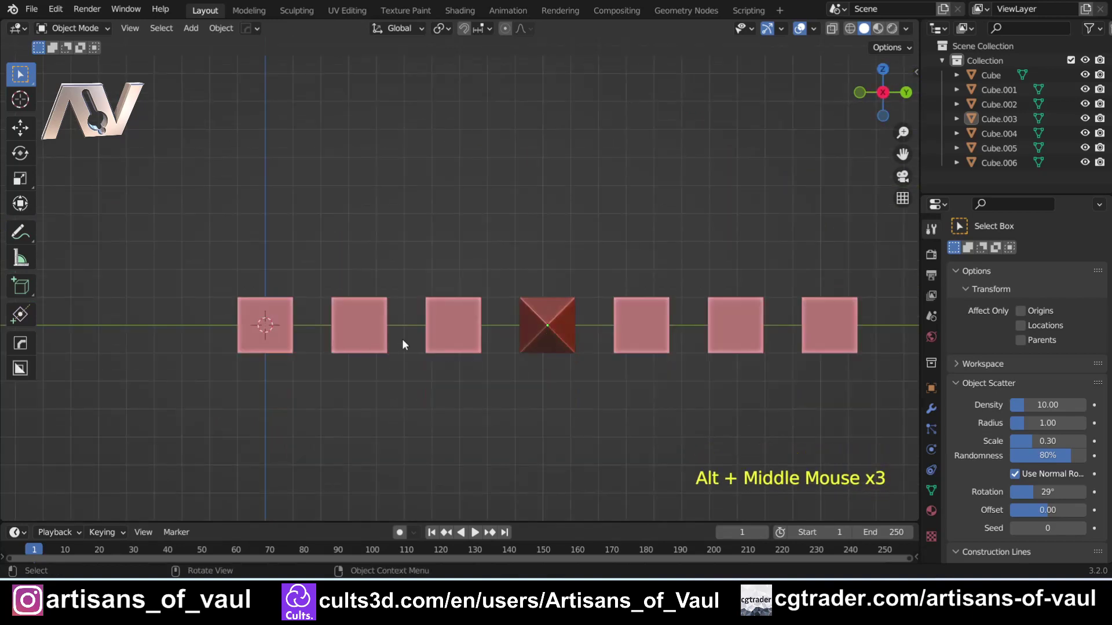
{"action": "middle_click_drag", "start_coordinate": [333, 338], "coordinate": [469, 354], "text": "alt"}
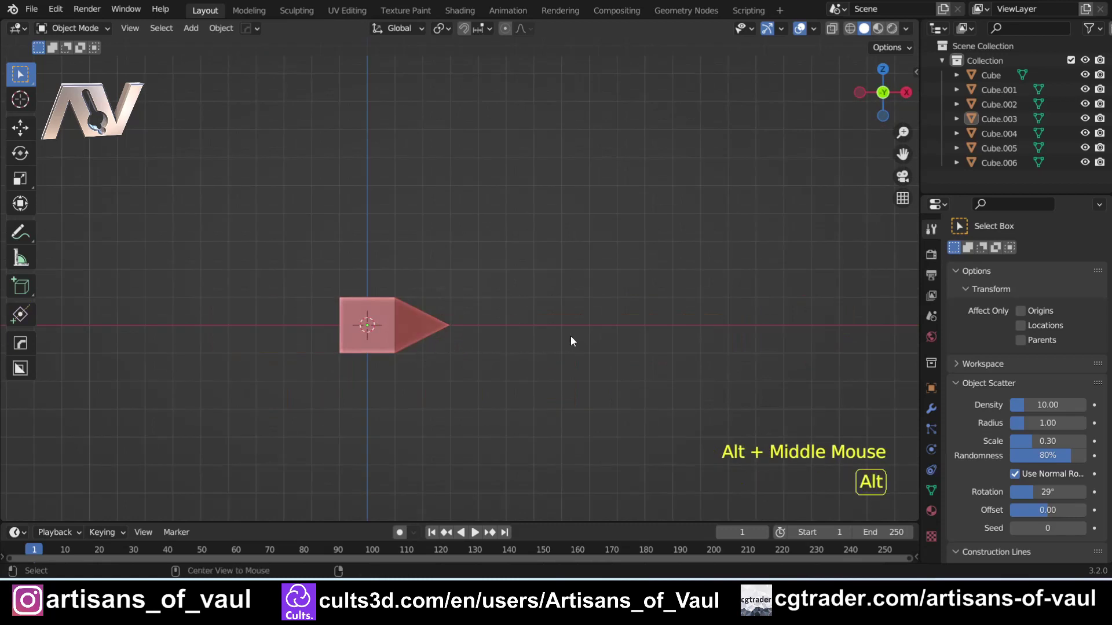
{"action": "middle_click_drag", "start_coordinate": [571, 340], "coordinate": [608, 353], "text": "alt"}
{"action": "middle_click_drag", "start_coordinate": [688, 351], "coordinate": [424, 402], "text": "alt"}
{"action": "middle_click_drag", "start_coordinate": [430, 348], "coordinate": [469, 364], "text": "alt"}
{"action": "middle_click_drag", "start_coordinate": [455, 273], "coordinate": [437, 376], "text": "alt"}
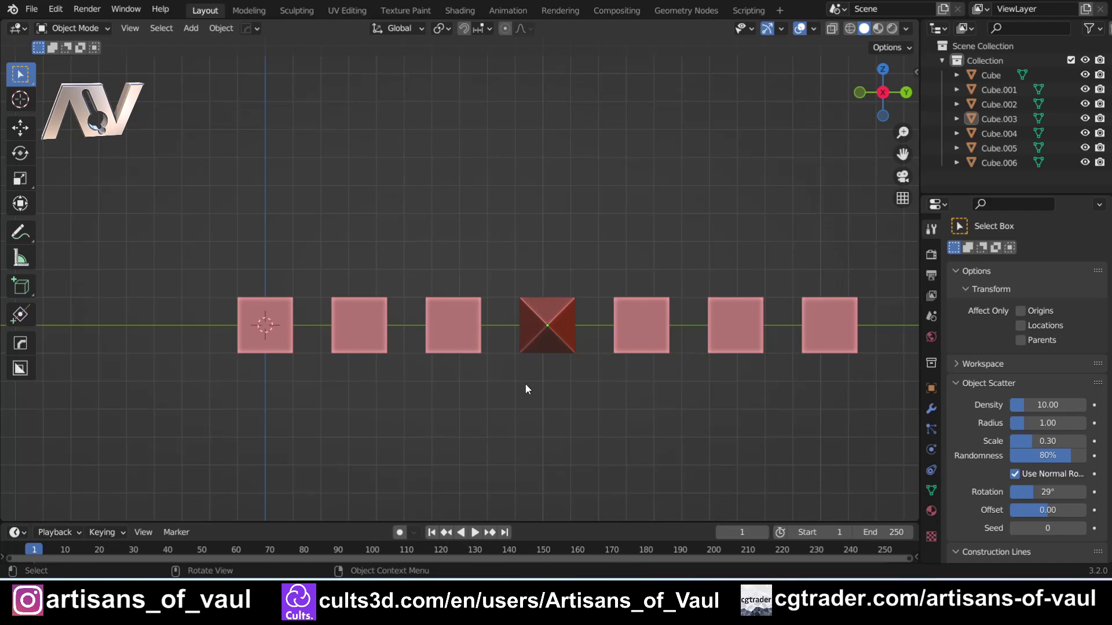
Step: Snap the view around to the left orthographic view, on the opposite side of the row from the pyramid point
{"action": "middle_click_drag", "start_coordinate": [600, 238], "coordinate": [476, 294], "text": "alt"}
{"action": "middle_click_drag", "start_coordinate": [239, 250], "coordinate": [487, 324], "text": "alt"}
{"action": "middle_click", "coordinate": [442, 321], "text": "alt"}
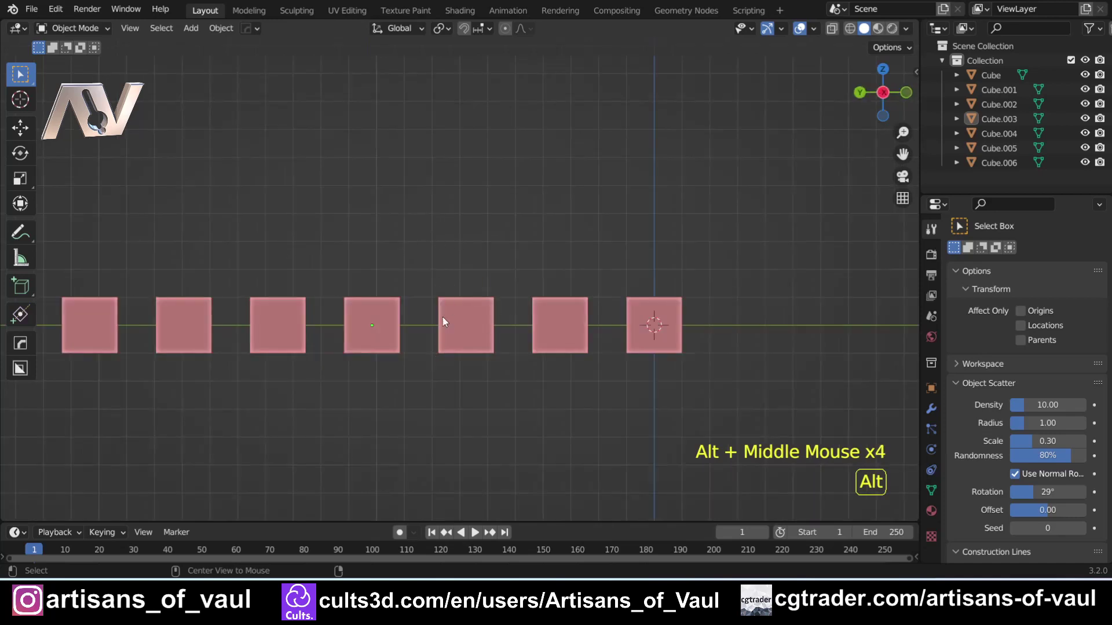
Step: Recentre the view on the row of cubes and bring it back into an angled perspective view
{"action": "middle_click_drag", "start_coordinate": [457, 118], "coordinate": [504, 196], "text": "alt"}
{"action": "middle_click", "coordinate": [367, 316], "text": "alt"}
{"action": "middle_click_drag", "start_coordinate": [411, 368], "coordinate": [519, 349], "text": "shift"}
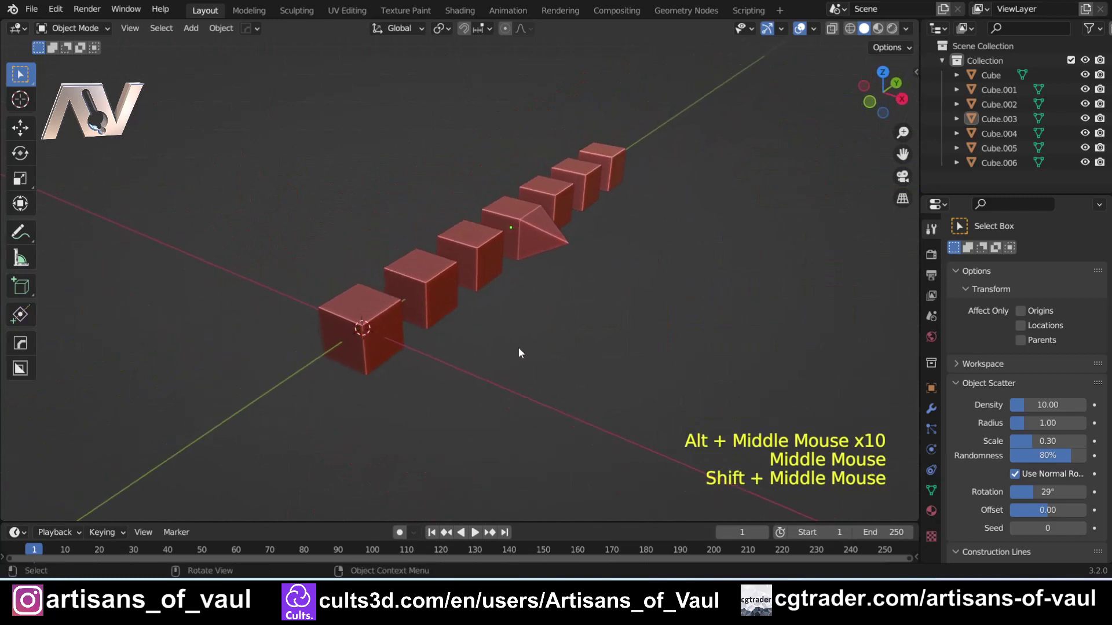